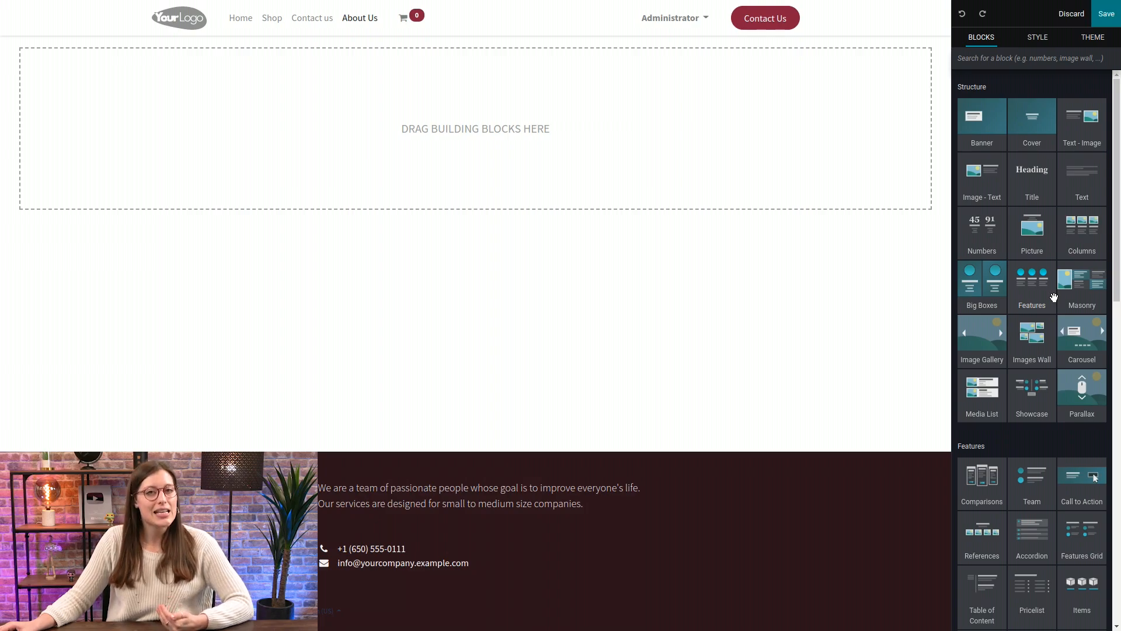
Look through the available building blocks, from Structure and Features to Dynamic Content and Inner content.
scroll(1054, 298, down, 1)
scroll(1054, 299, down, 7)
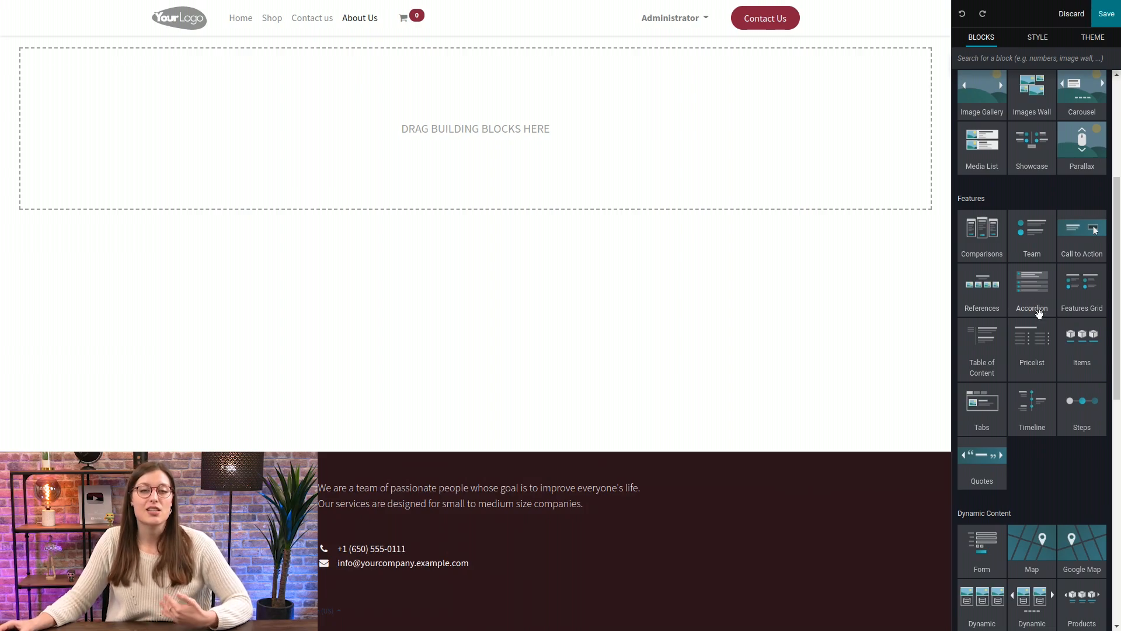
scroll(1039, 314, down, 6)
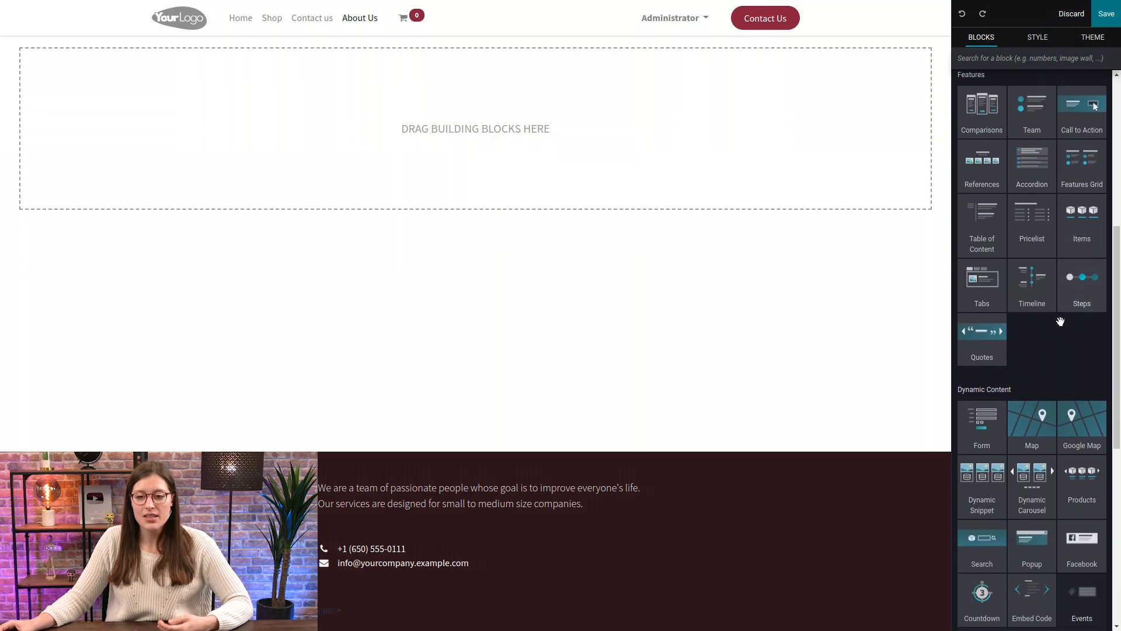
scroll(1060, 322, down, 3)
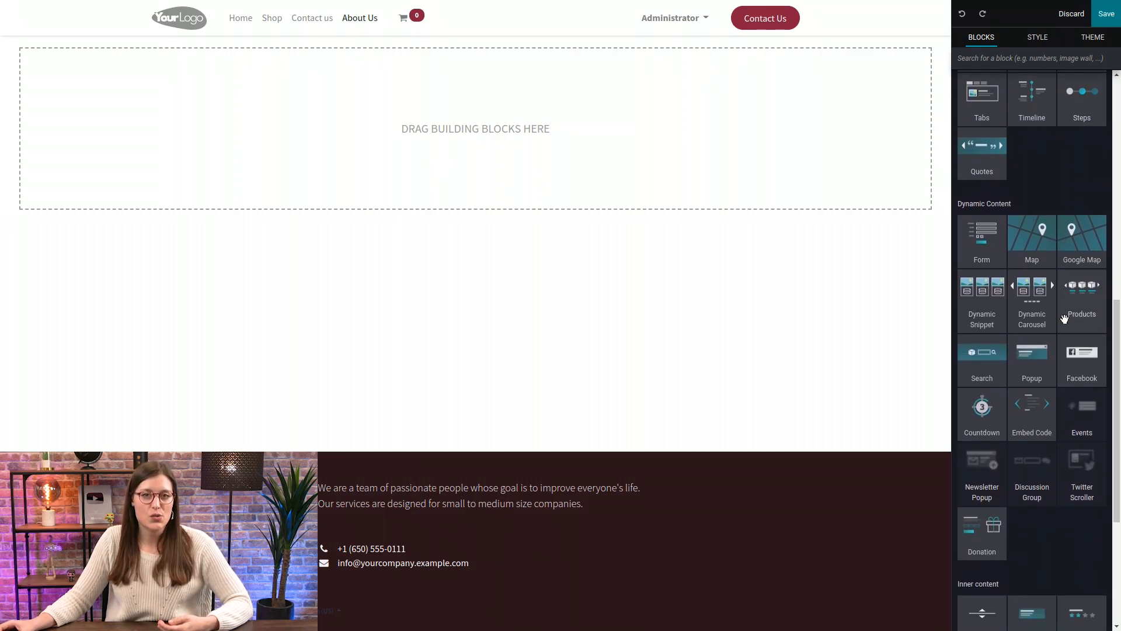
scroll(1062, 320, down, 1)
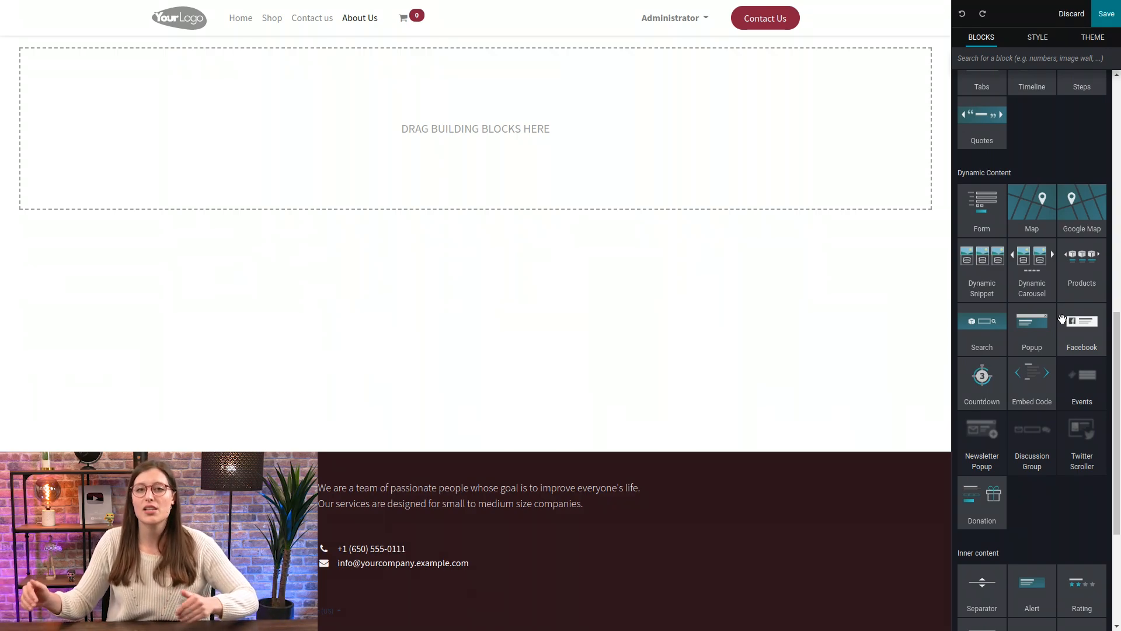
scroll(1022, 312, down, 4)
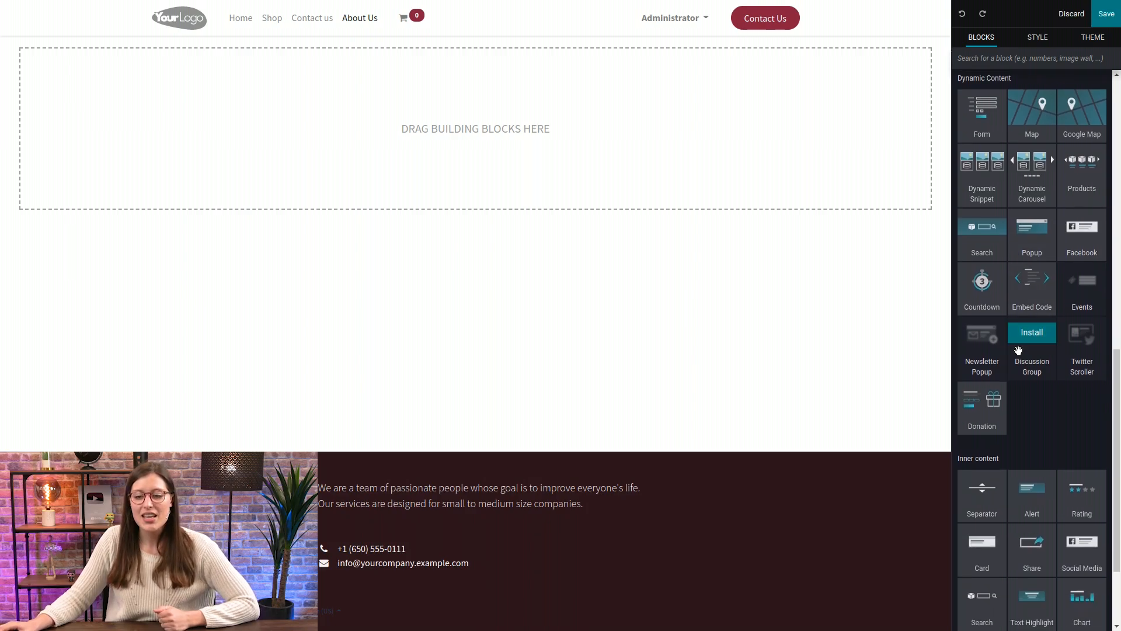
scroll(1026, 383, down, 1)
scroll(1029, 439, up, 1)
scroll(1030, 441, down, 1)
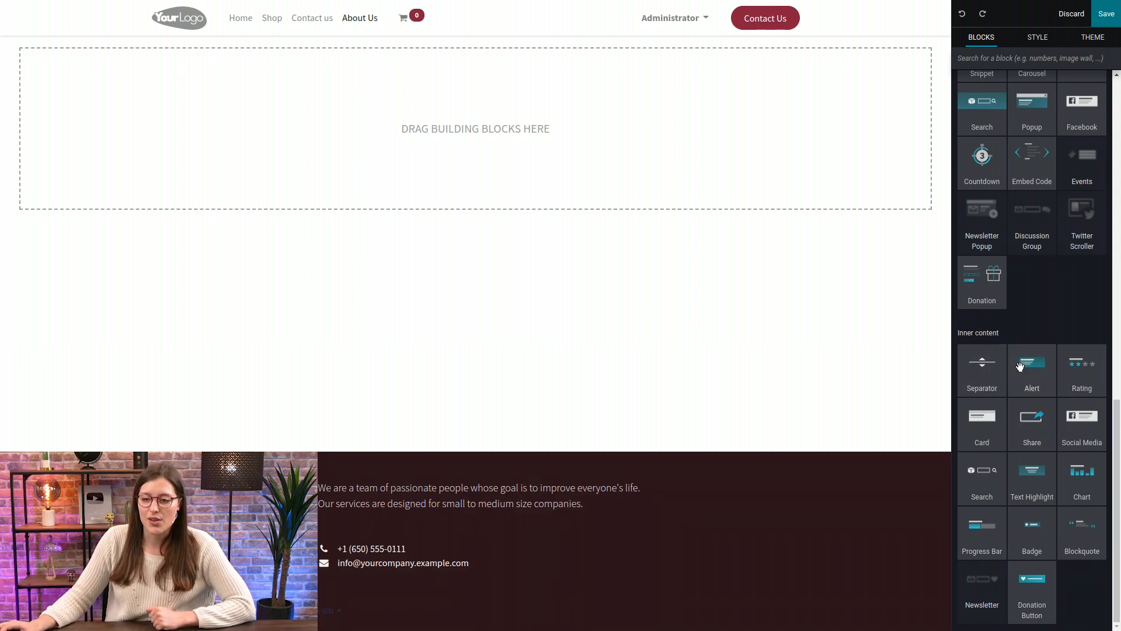
scroll(1020, 366, up, 8)
scroll(1120, 362, up, 8)
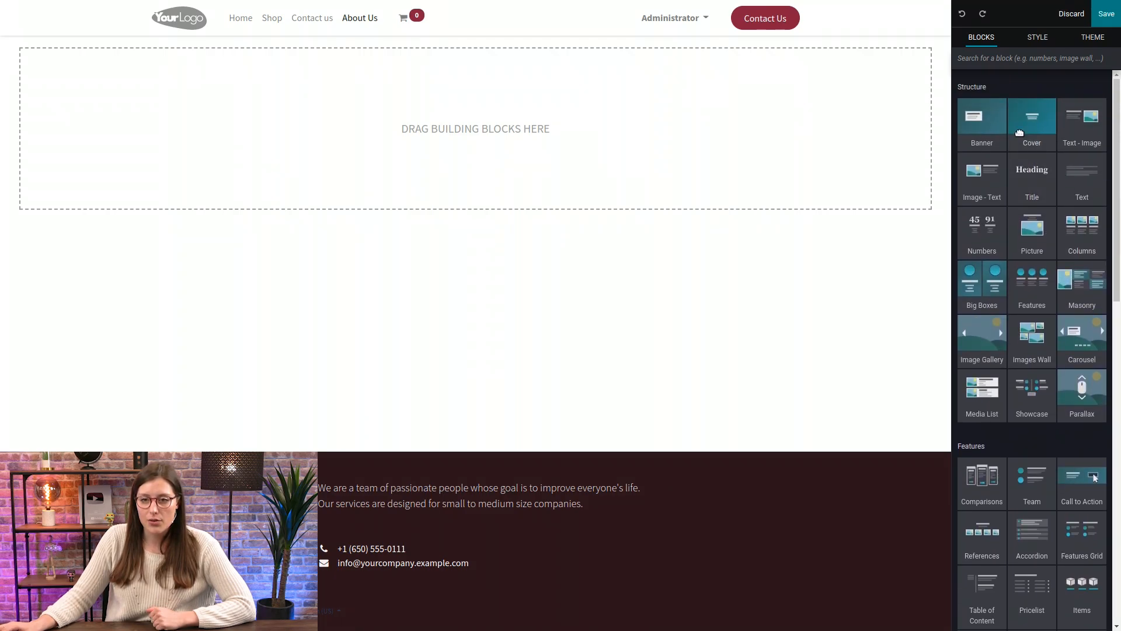
Add a Cover block to the empty page and delete the paragraph under its "Color Matters" heading.
drag(1036, 125, 602, 142)
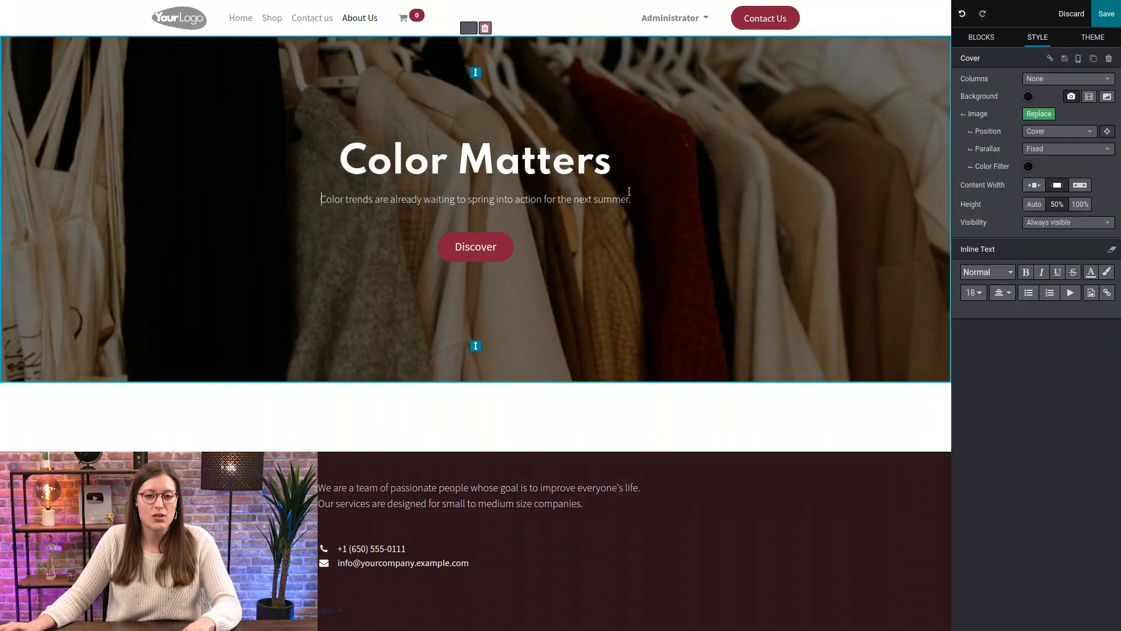
key(BackSpace)
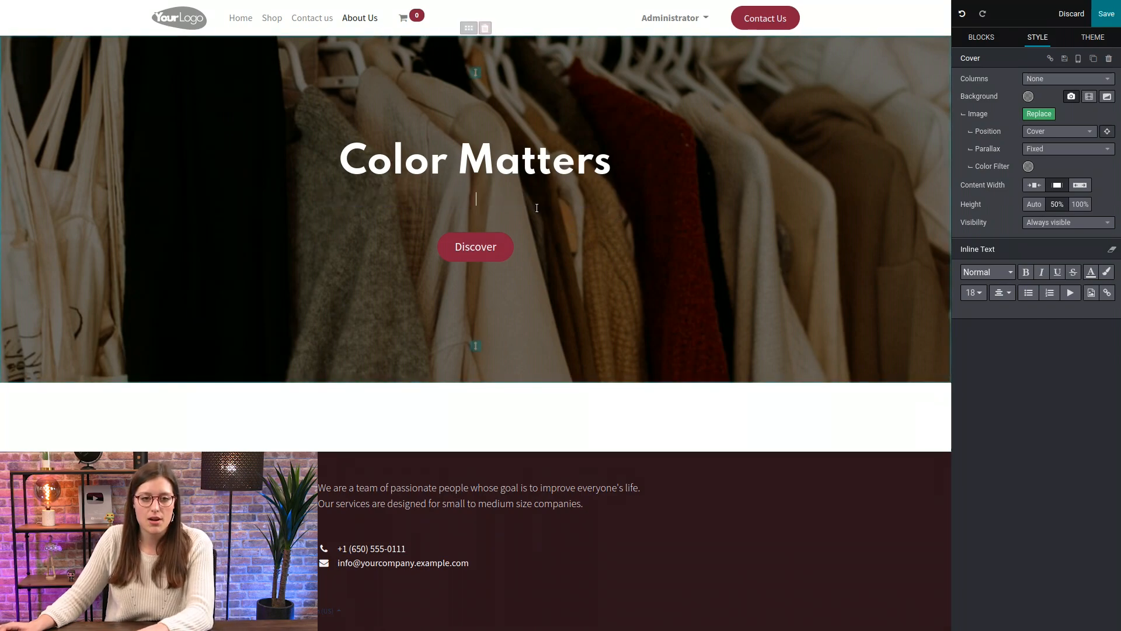
key(BackSpace)
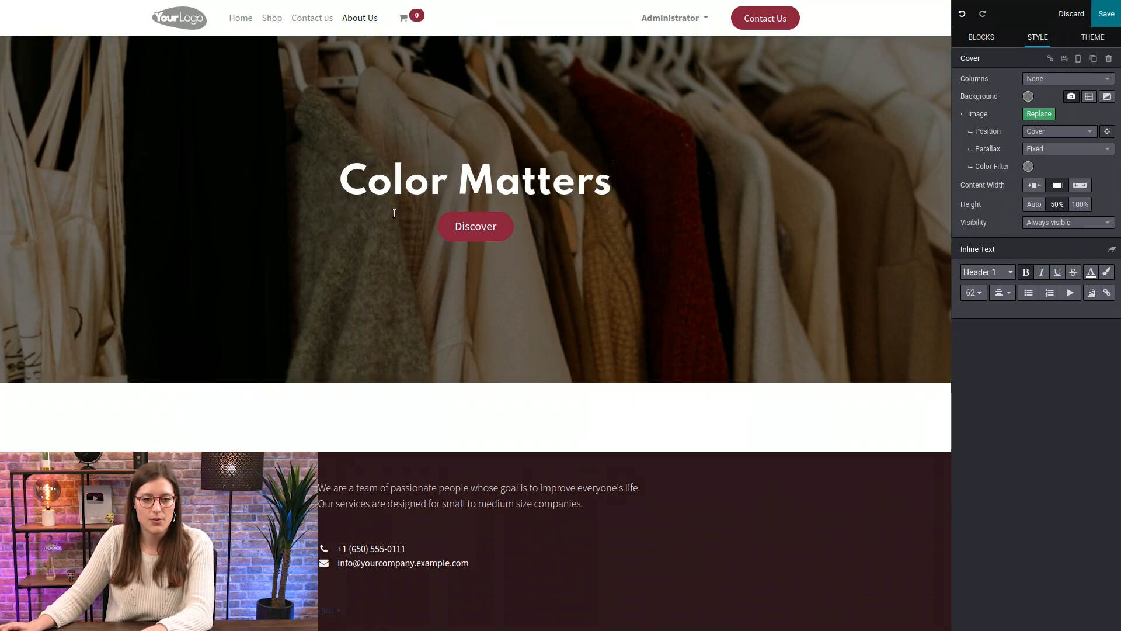
Change the label of the Cover block's button to "Our Products".
click(497, 228)
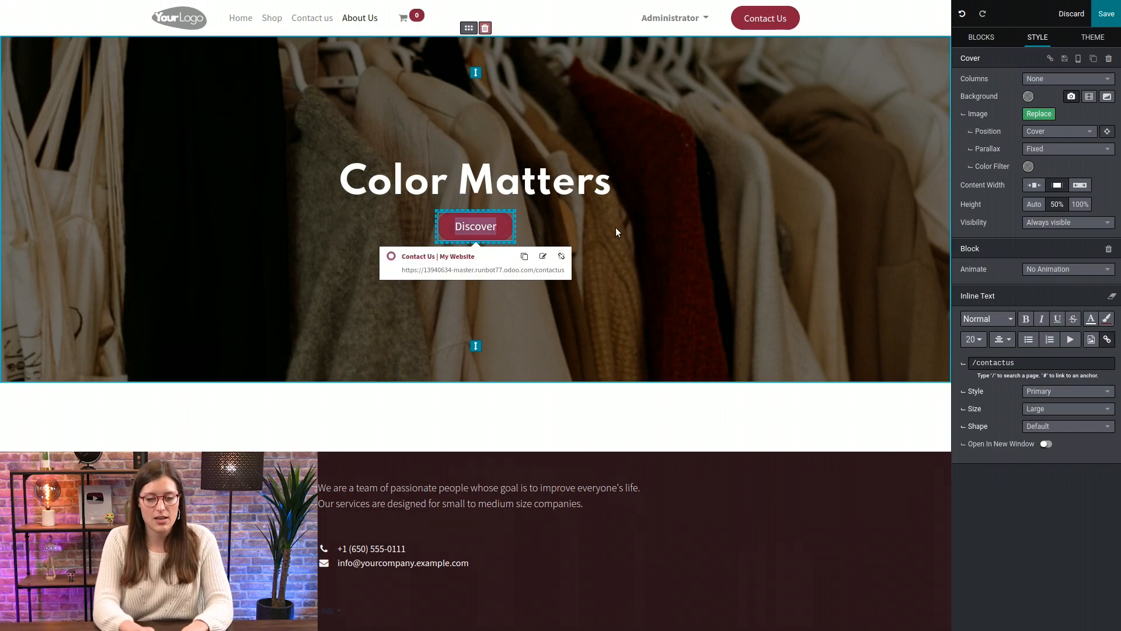
text(Our Pr)
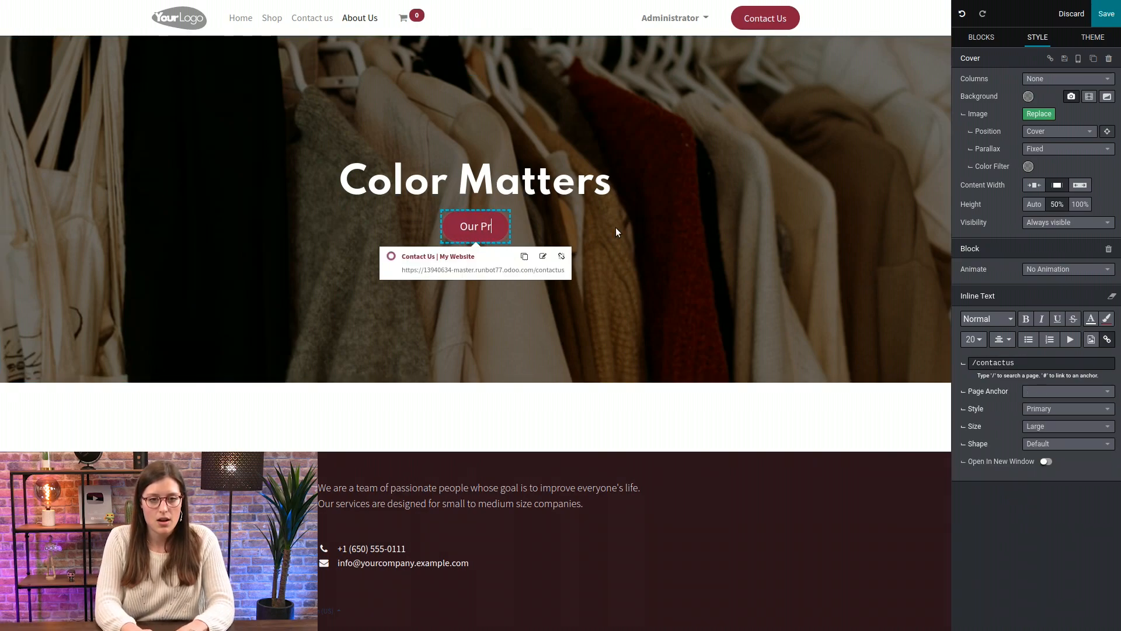
text(oducts)
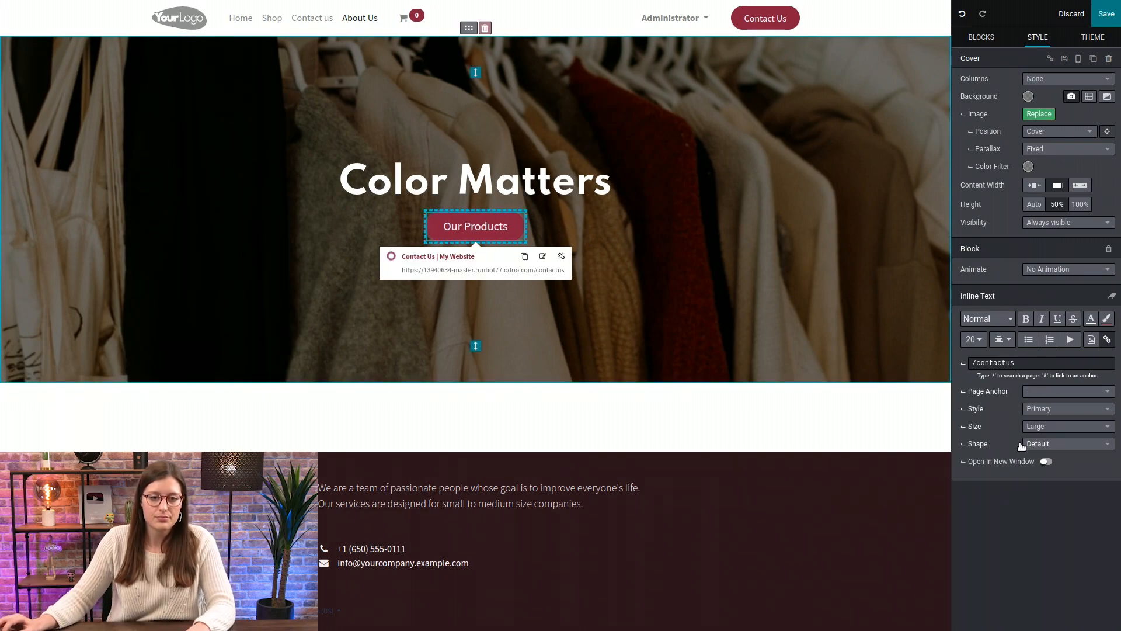
click(807, 345)
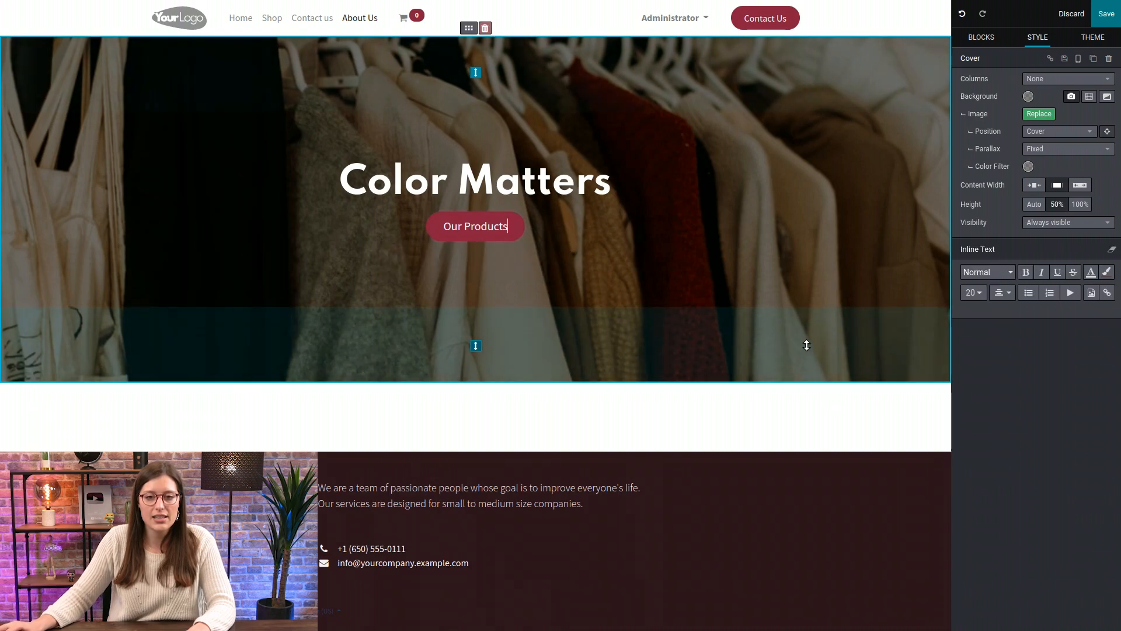
Replace the Cover's background image with the photo of a man in a suit adjusting his tie, searching the images for "tie".
click(1071, 98)
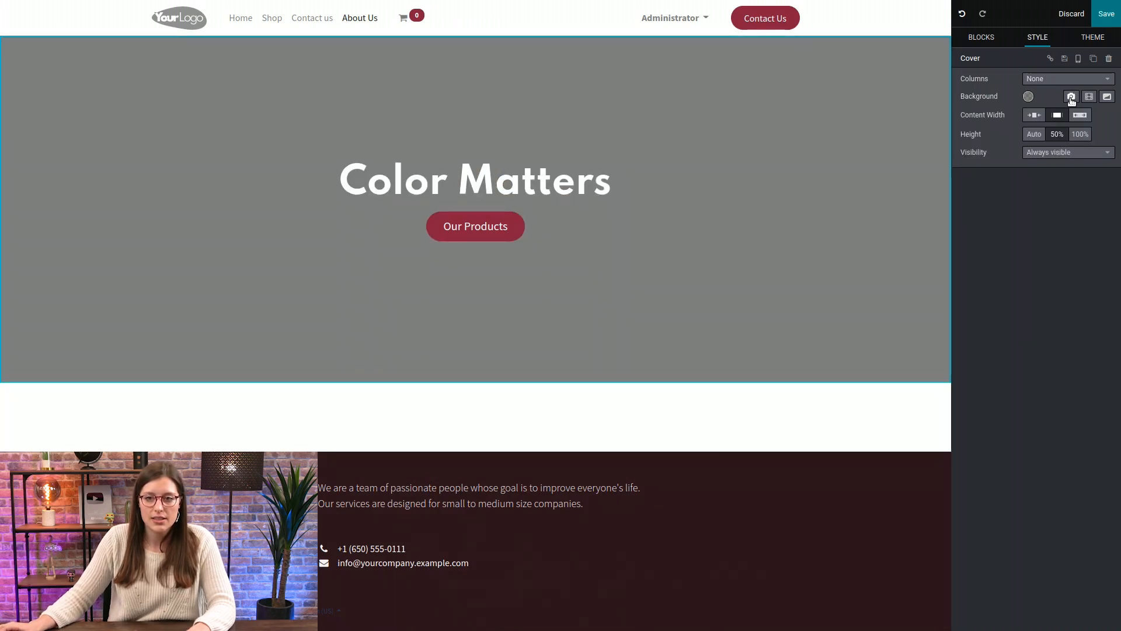
double_click(894, 125)
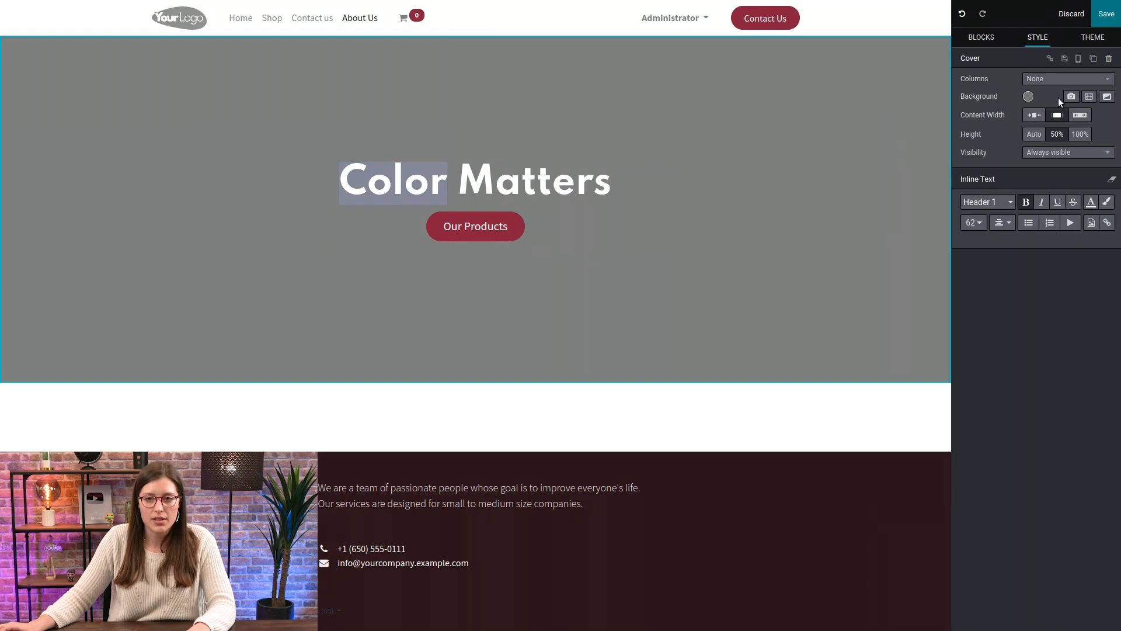
click(1069, 96)
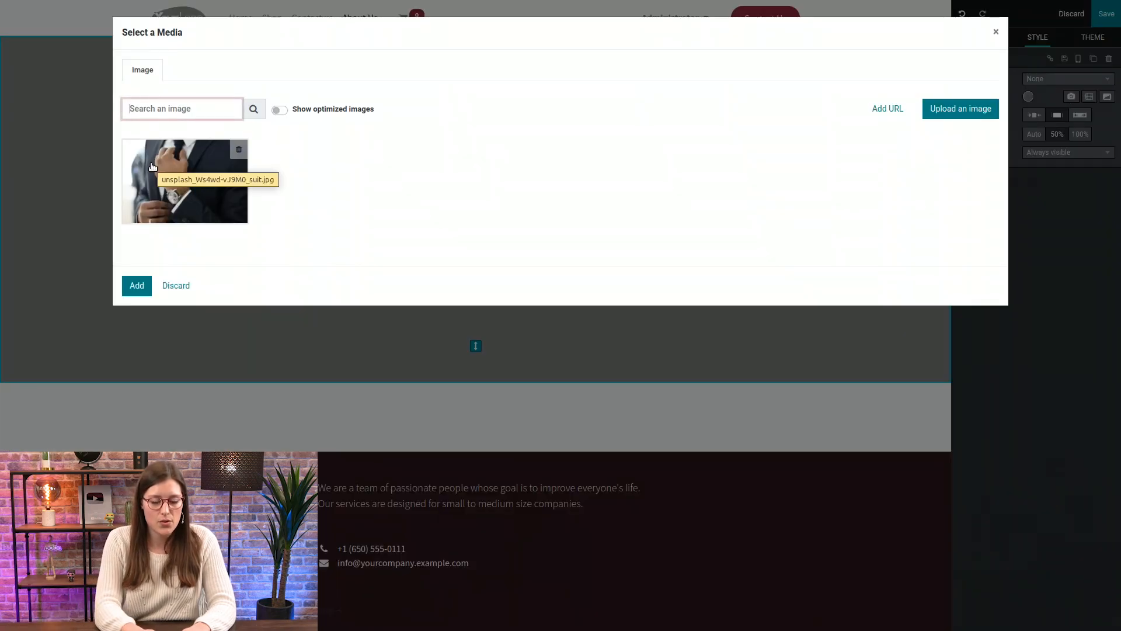
text(tie)
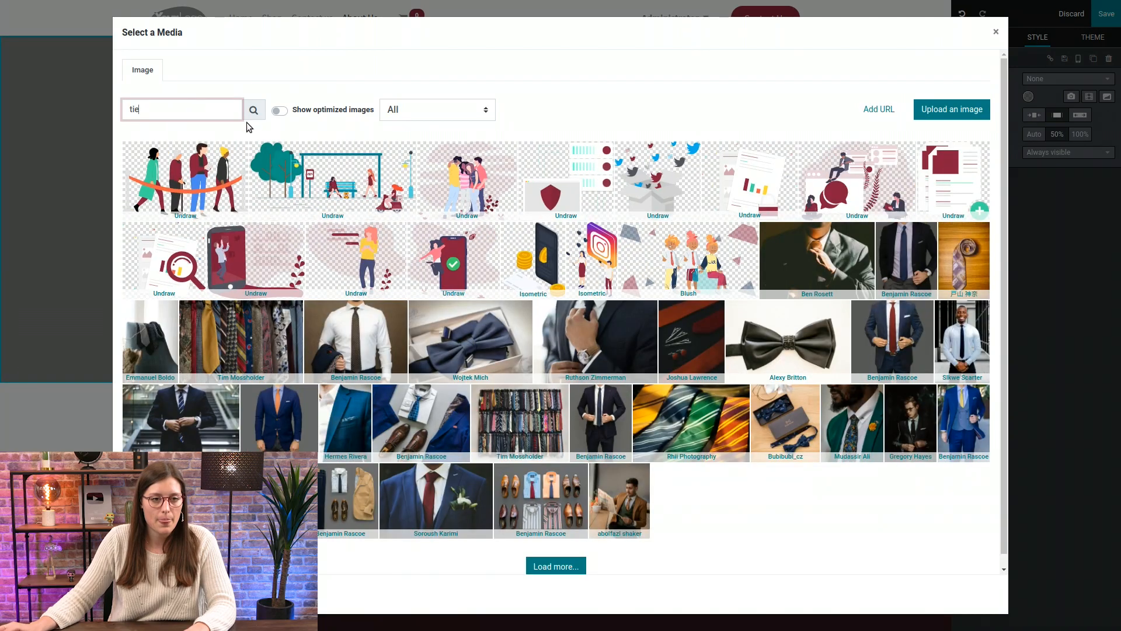
click(832, 249)
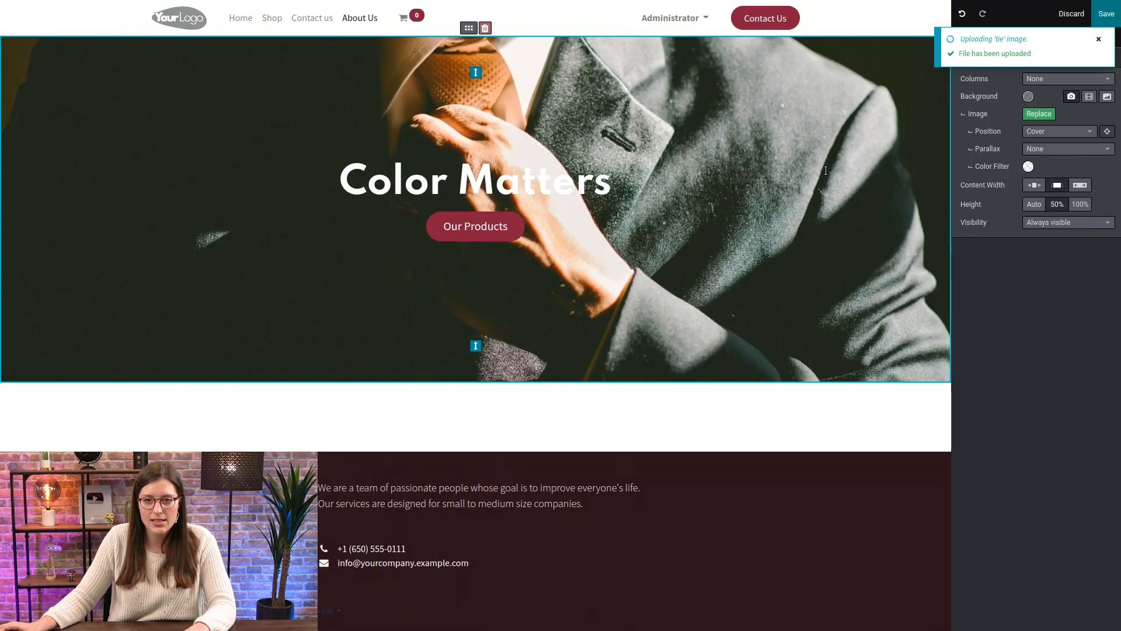
Reposition the Cover's background image downward so the man's tie and collar sit within the block, and apply the position.
click(1108, 132)
drag(760, 123, 781, 302)
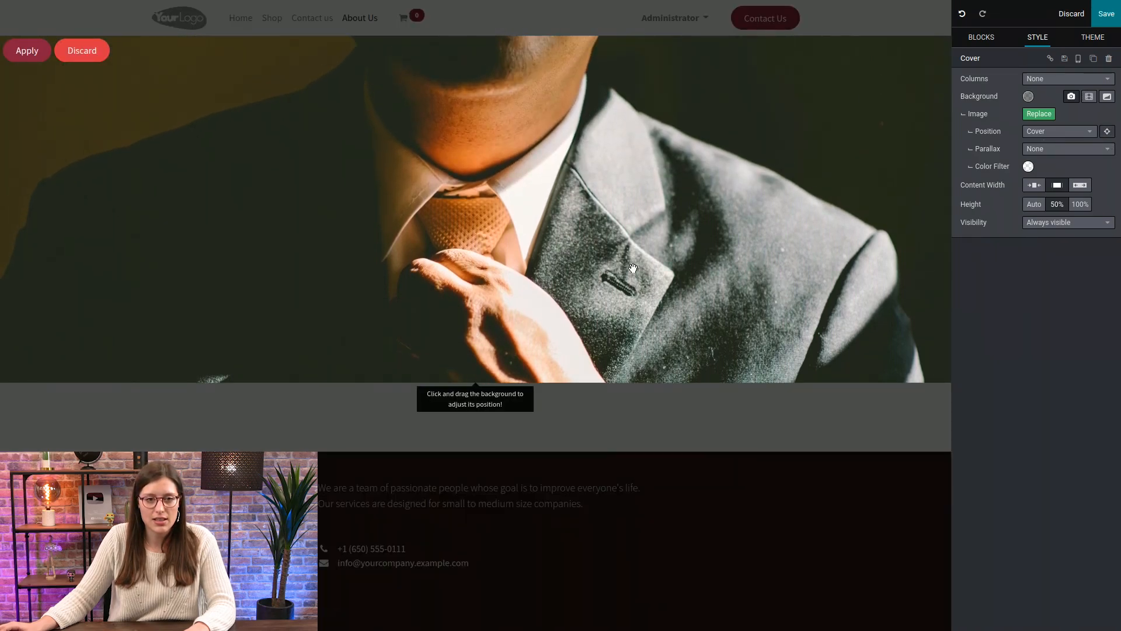
click(28, 52)
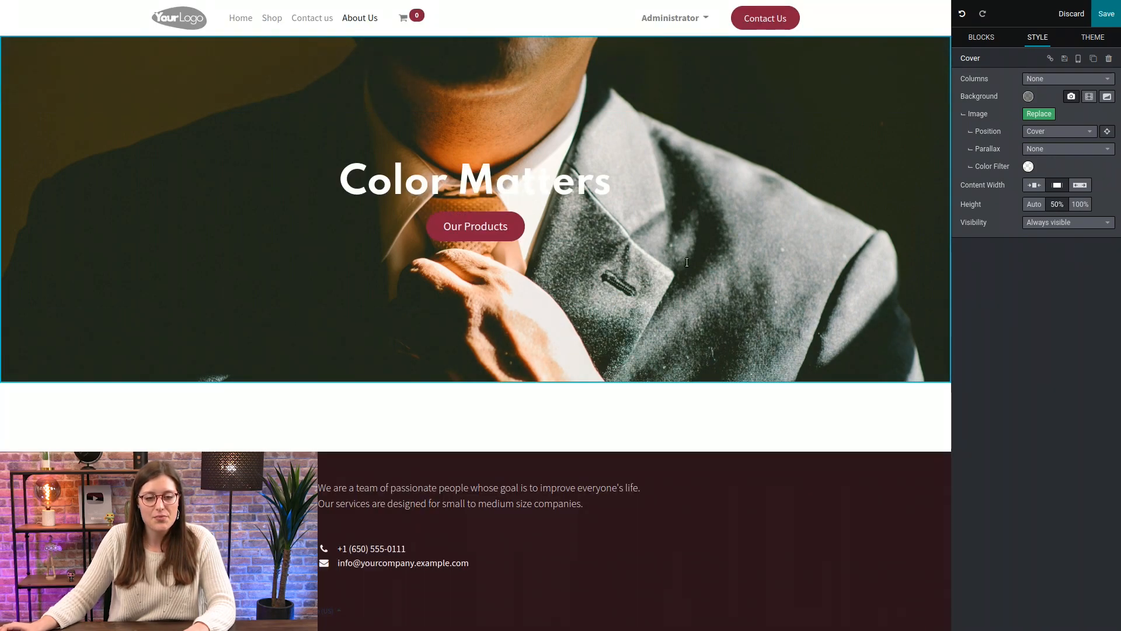
Add a Text - Image block below the Cover and a Timeline block beneath it.
click(981, 36)
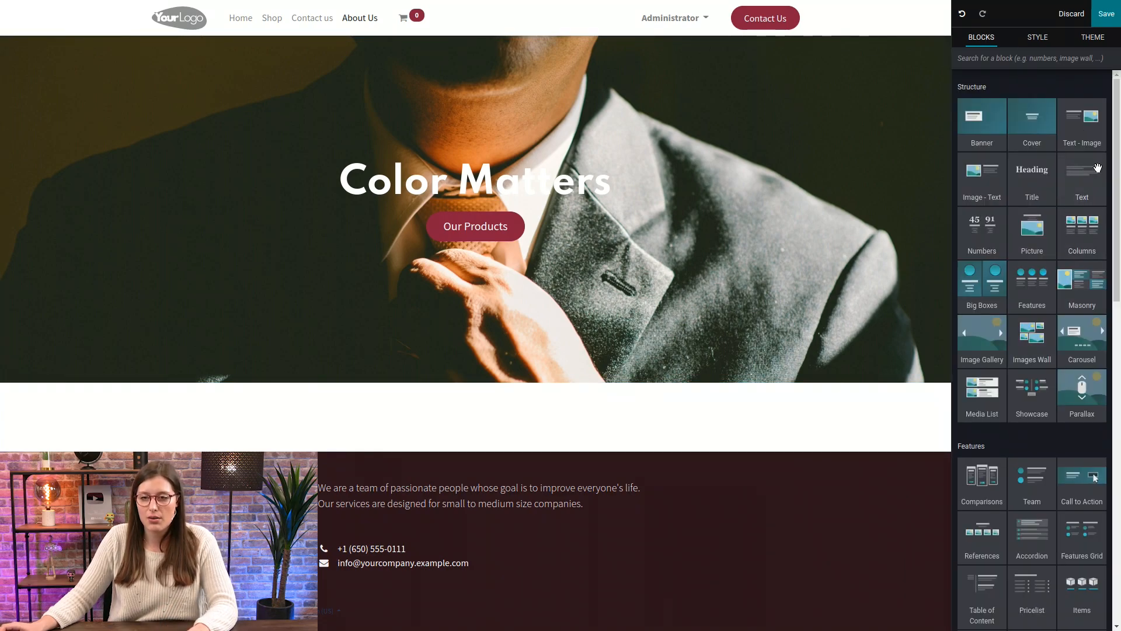
drag(1093, 120, 568, 394)
scroll(1022, 293, down, 2)
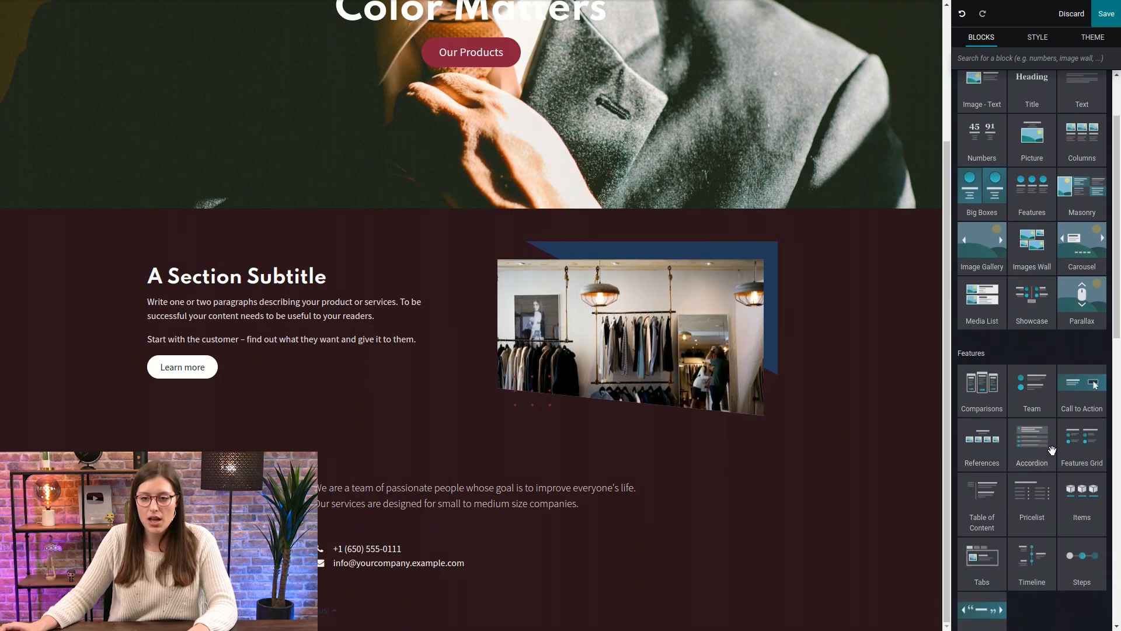
drag(1041, 562, 461, 452)
scroll(644, 323, up, 4)
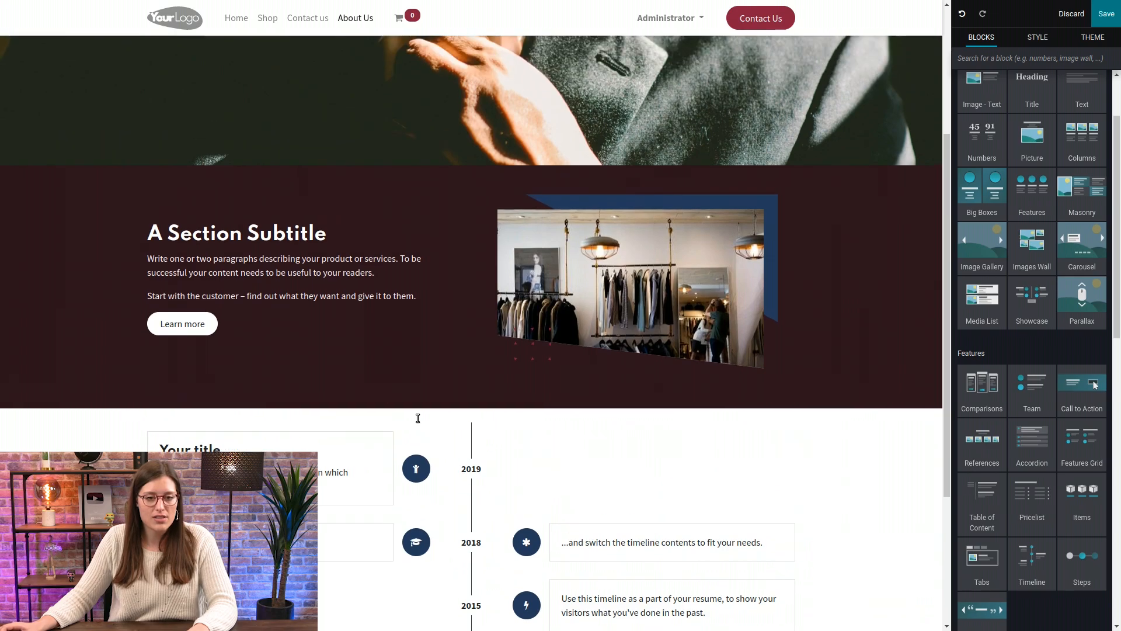
Apply the Waves 1 pattern shape to the Text - Image block's picture and set the shape's first colour to the theme's dark blue.
click(660, 257)
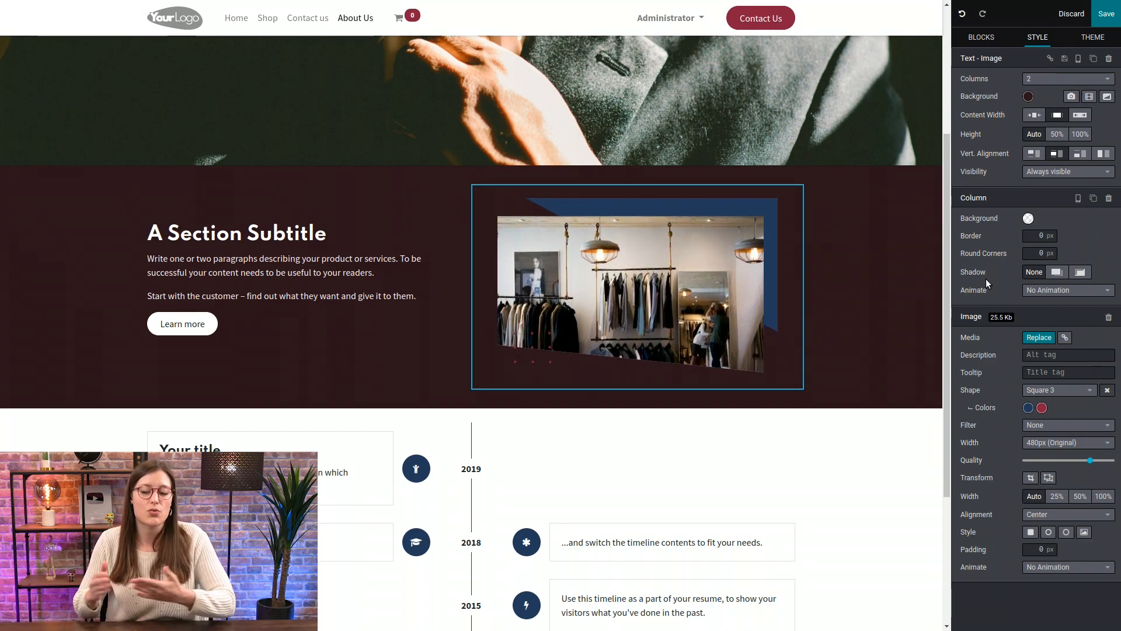
mouse_move(1090, 460)
mouse_down()
mouse_move(1014, 460)
mouse_move(1090, 460)
mouse_up()
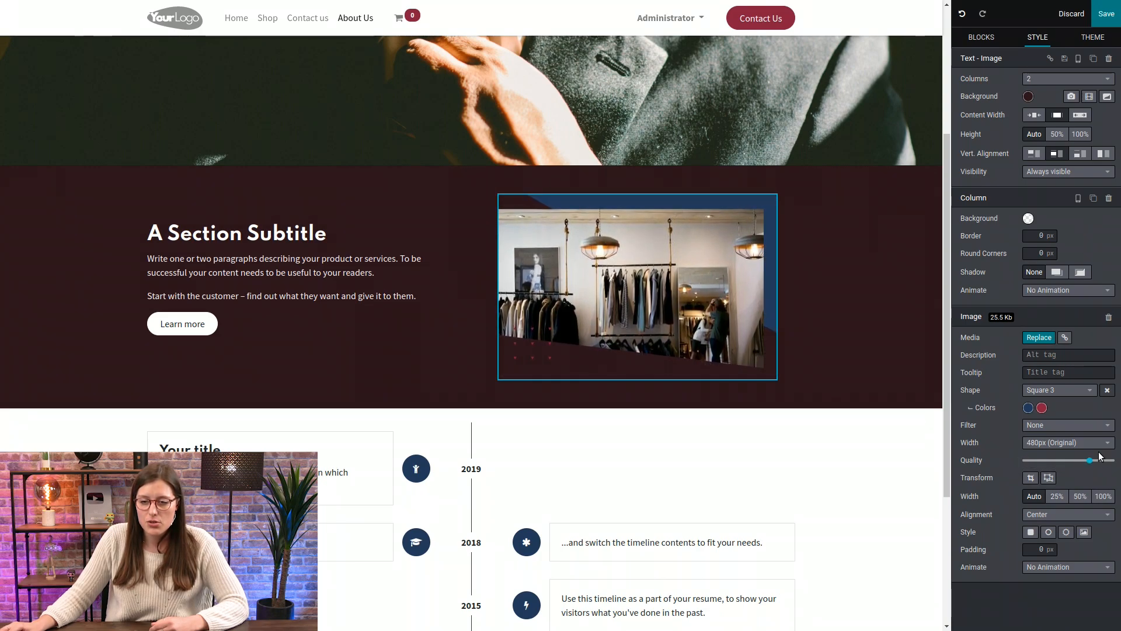
click(1081, 392)
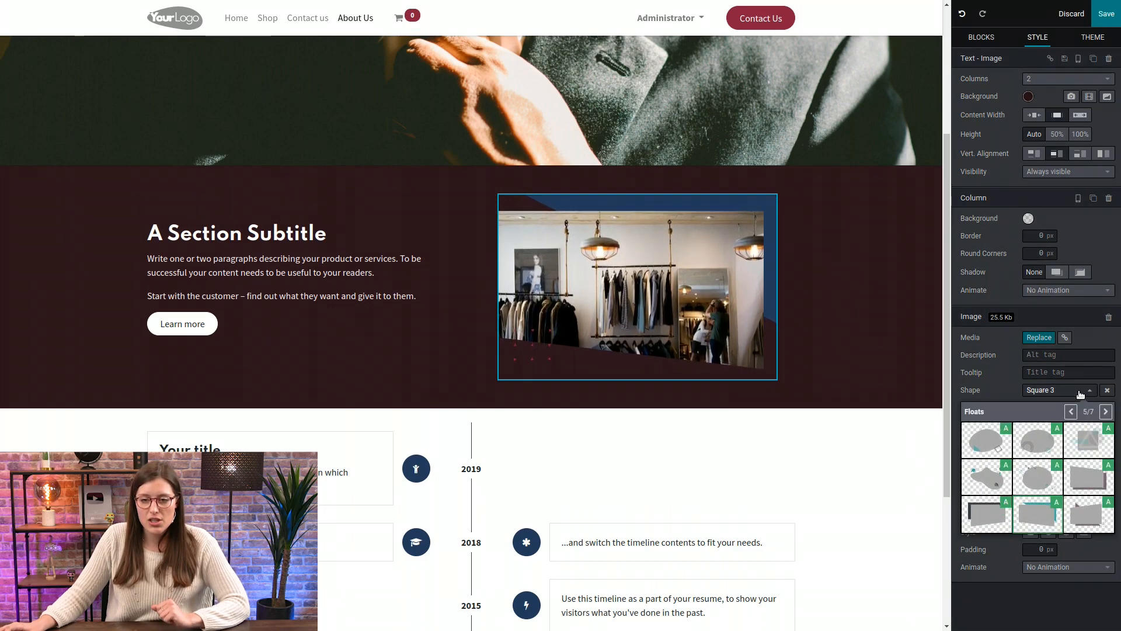
click(1072, 412)
click(1072, 412)
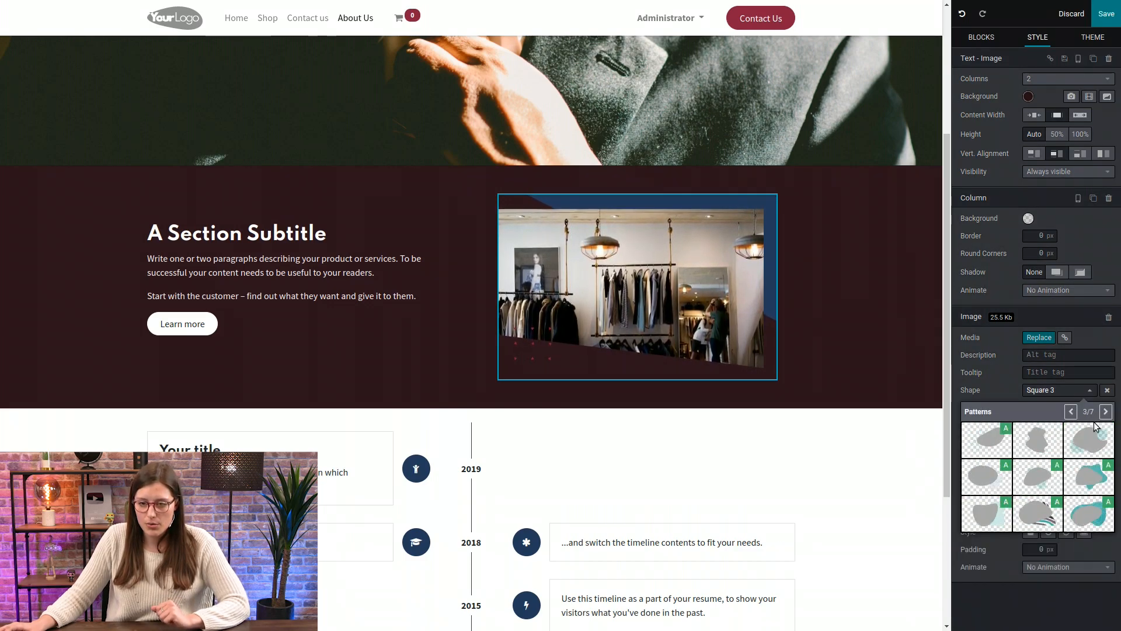
click(1097, 474)
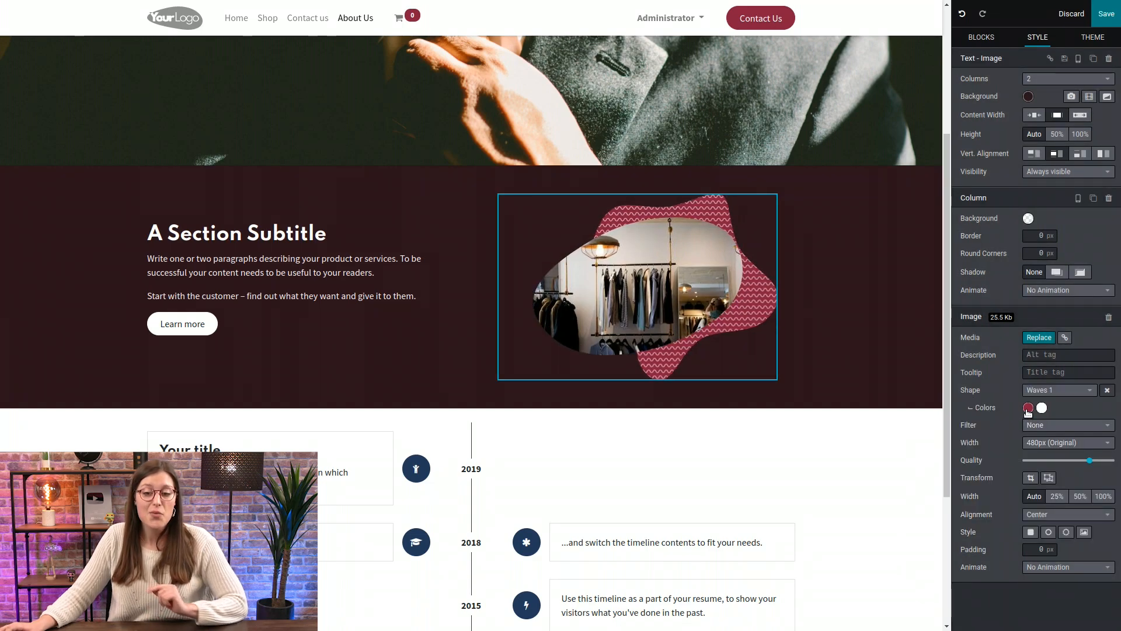
click(1028, 408)
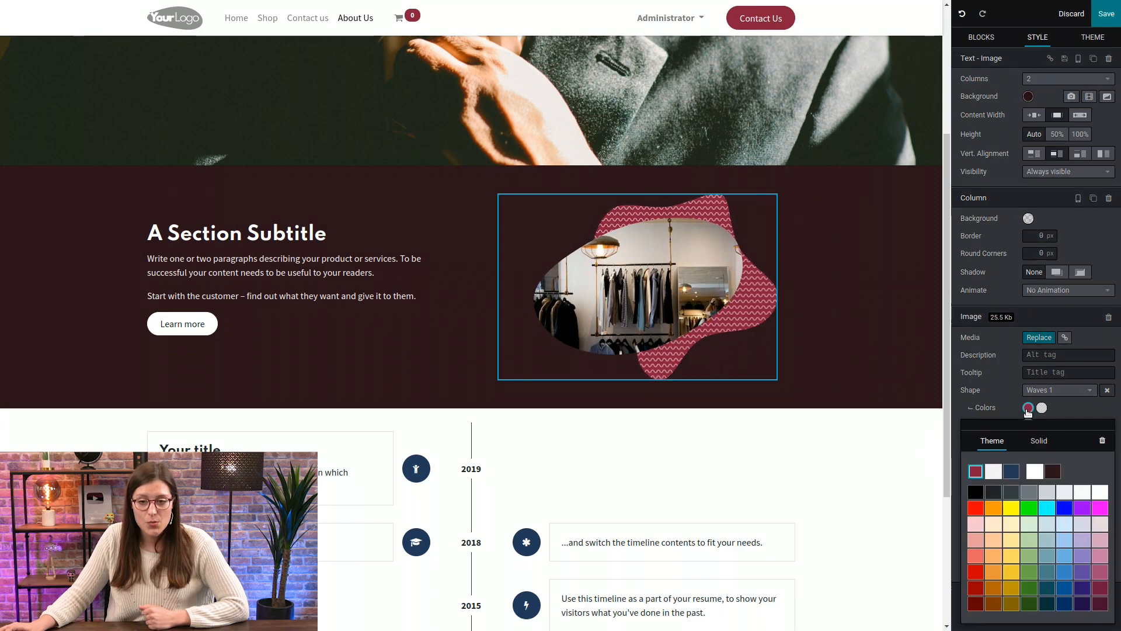
click(1011, 470)
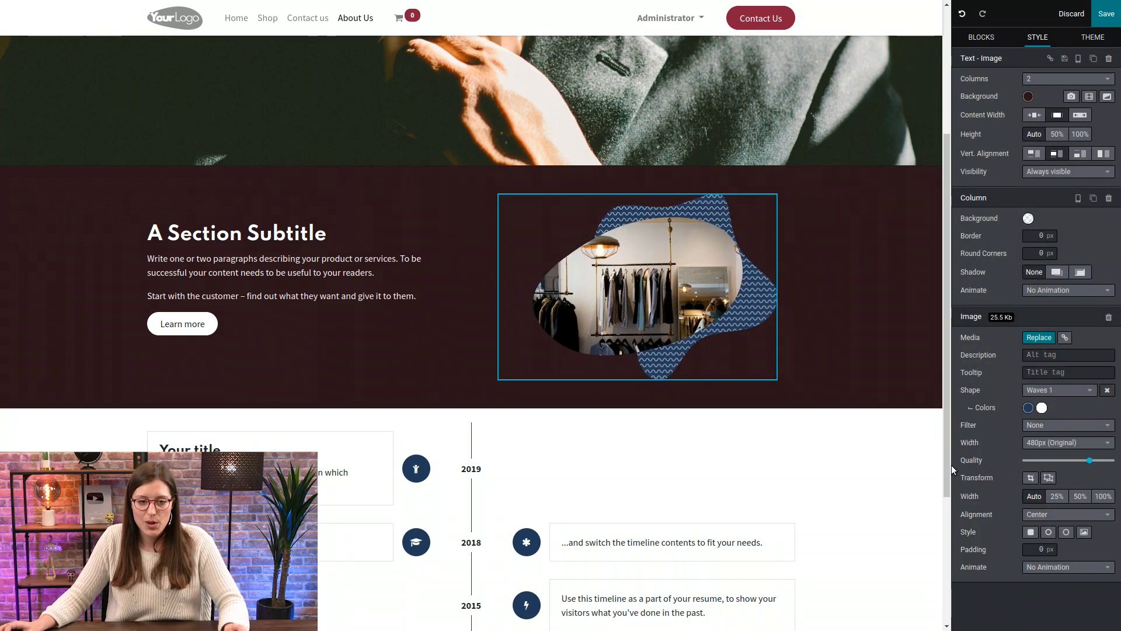
Add a Title block below the Timeline block and set its heading to "The Dream Team".
scroll(758, 443, down, 2)
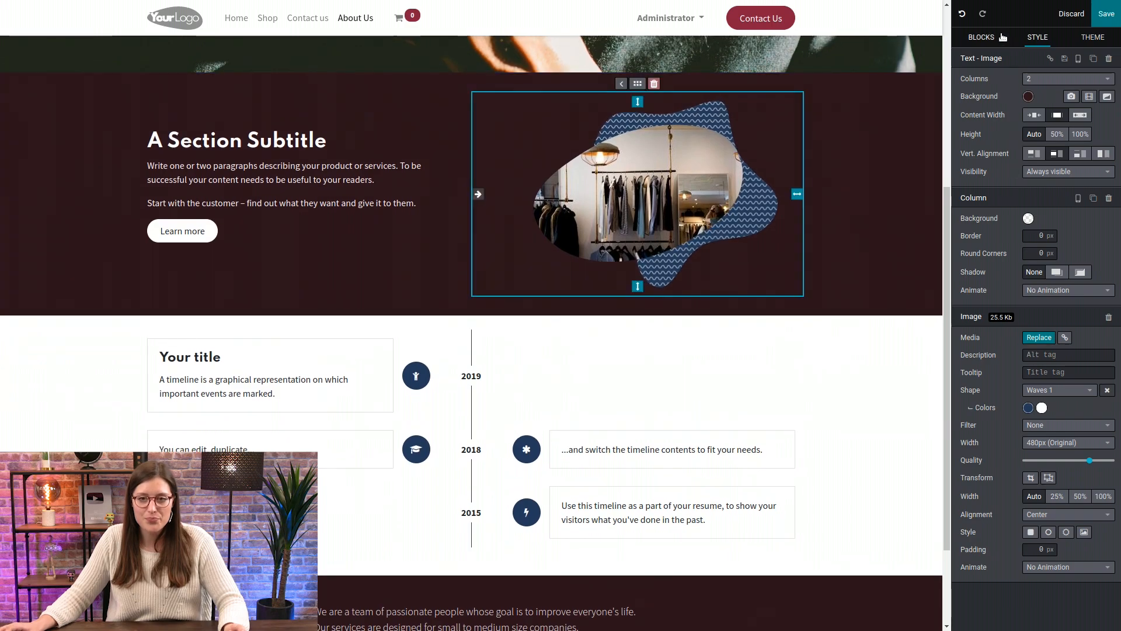
click(981, 37)
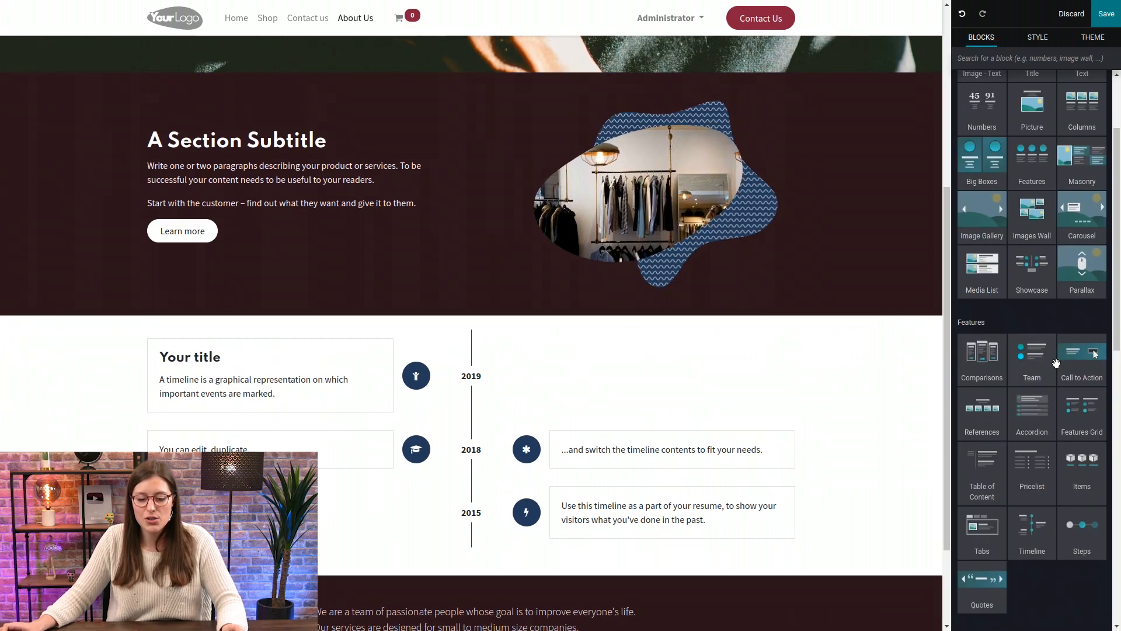
scroll(1055, 362, up, 2)
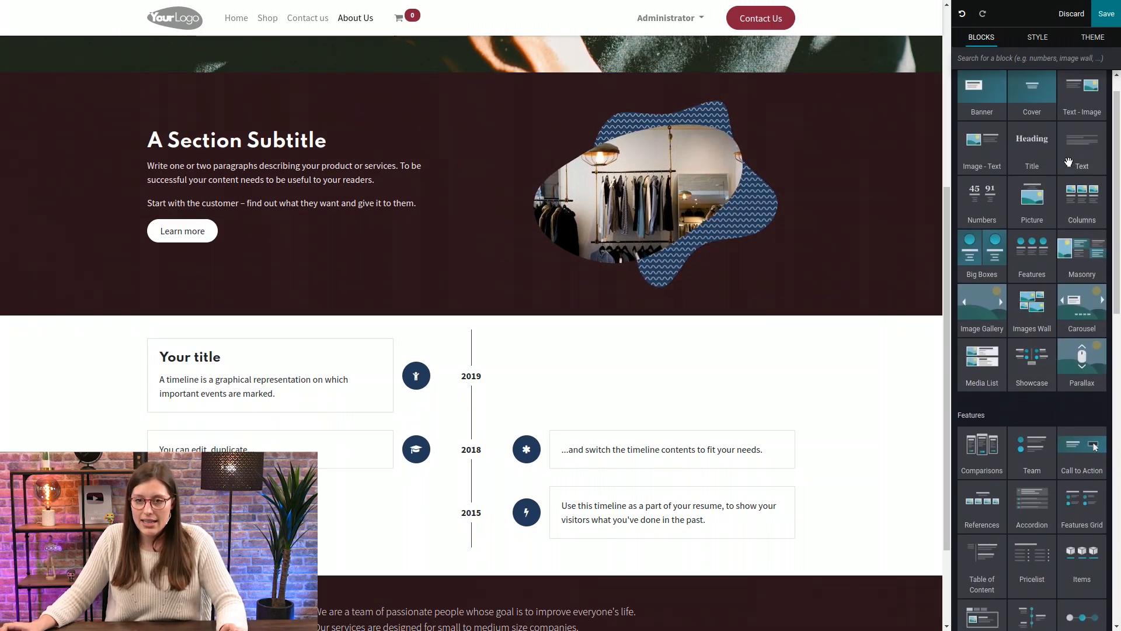
drag(1037, 151, 589, 549)
triple_click(466, 396)
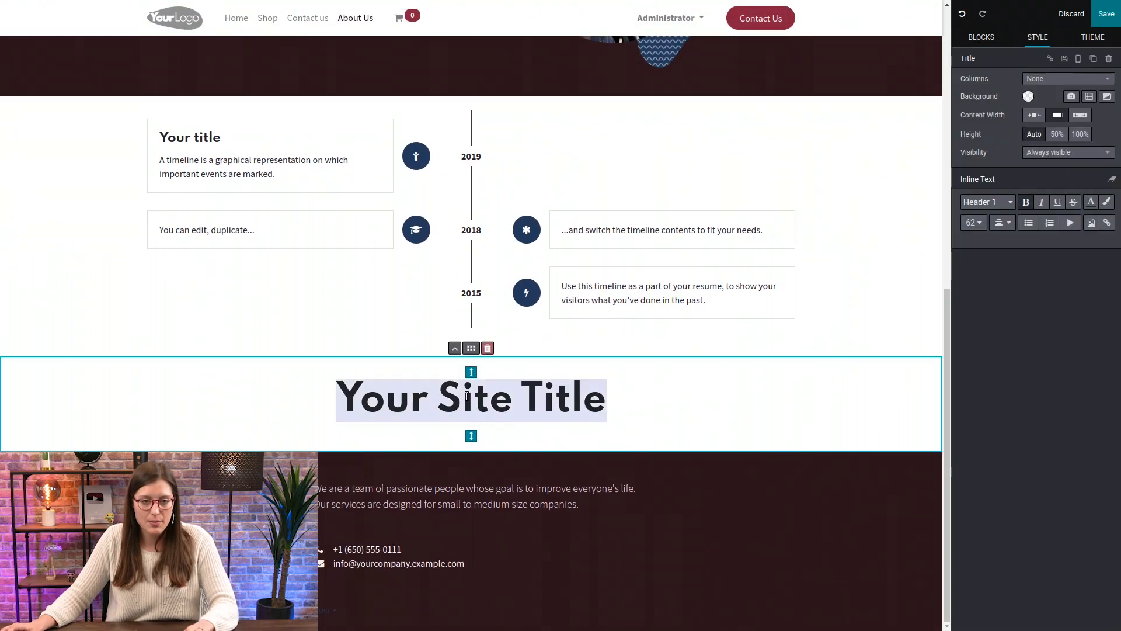
text(The Dream Team)
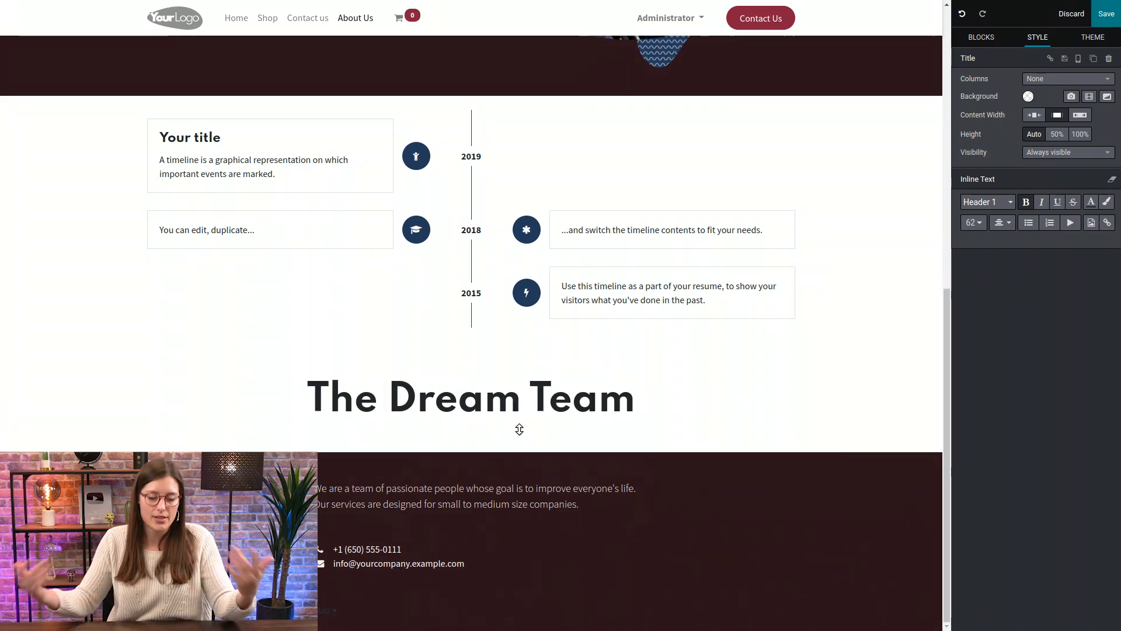
Add a Team block below the "The Dream Team" title.
click(1003, 38)
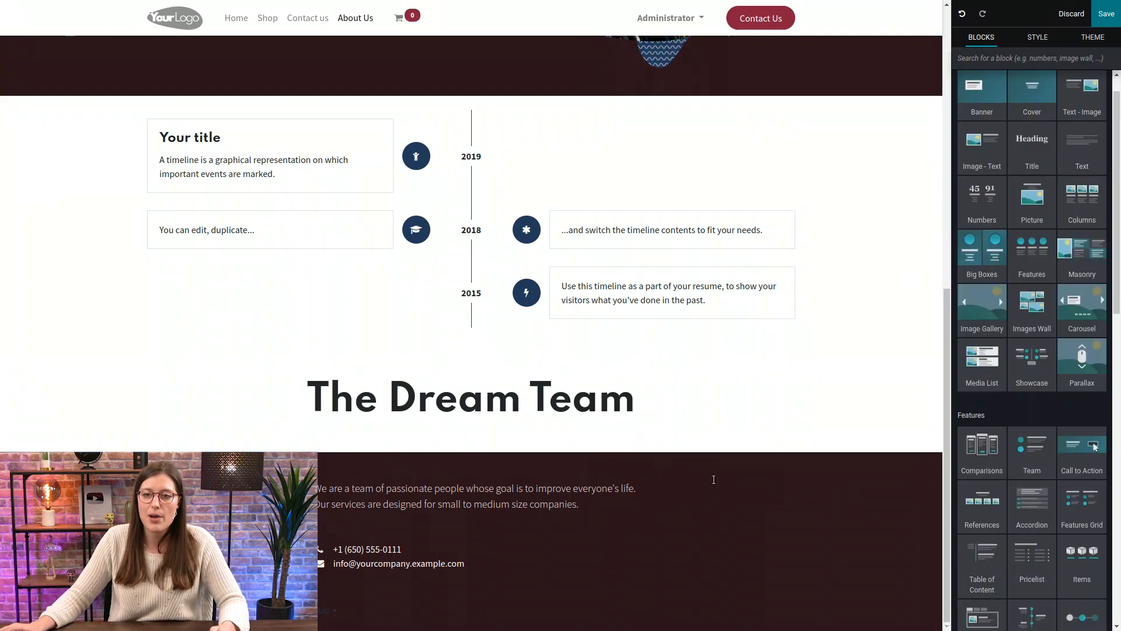
scroll(1069, 373, down, 1)
drag(1028, 419, 450, 455)
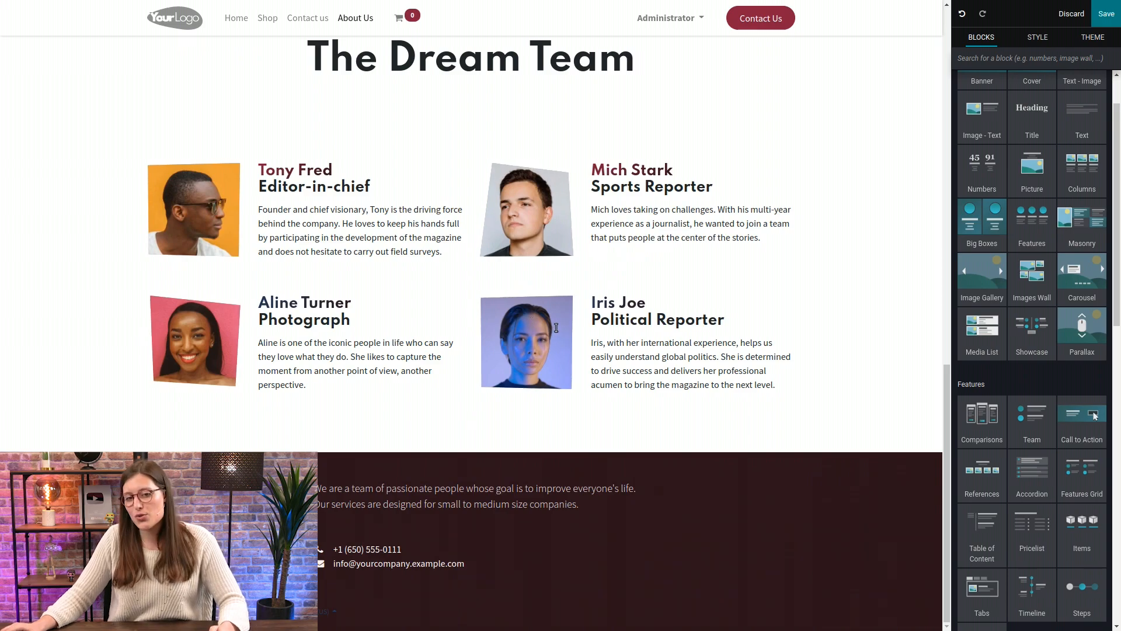
Duplicate the Political Reporter's column in the Team block.
scroll(638, 351, up, 1)
triple_click(598, 349)
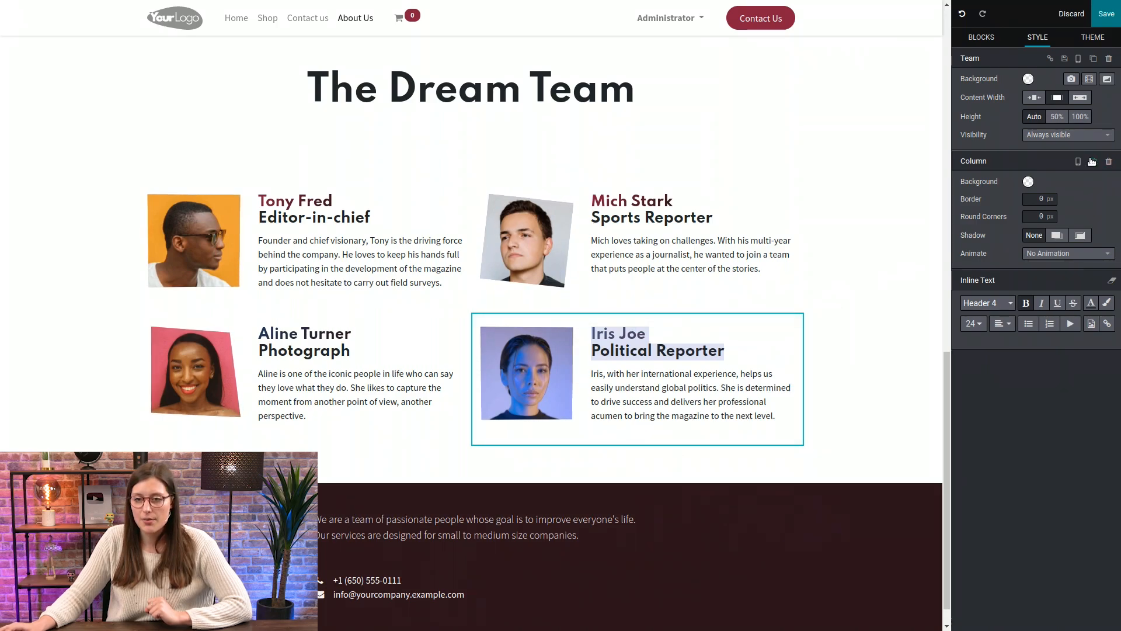
click(1092, 163)
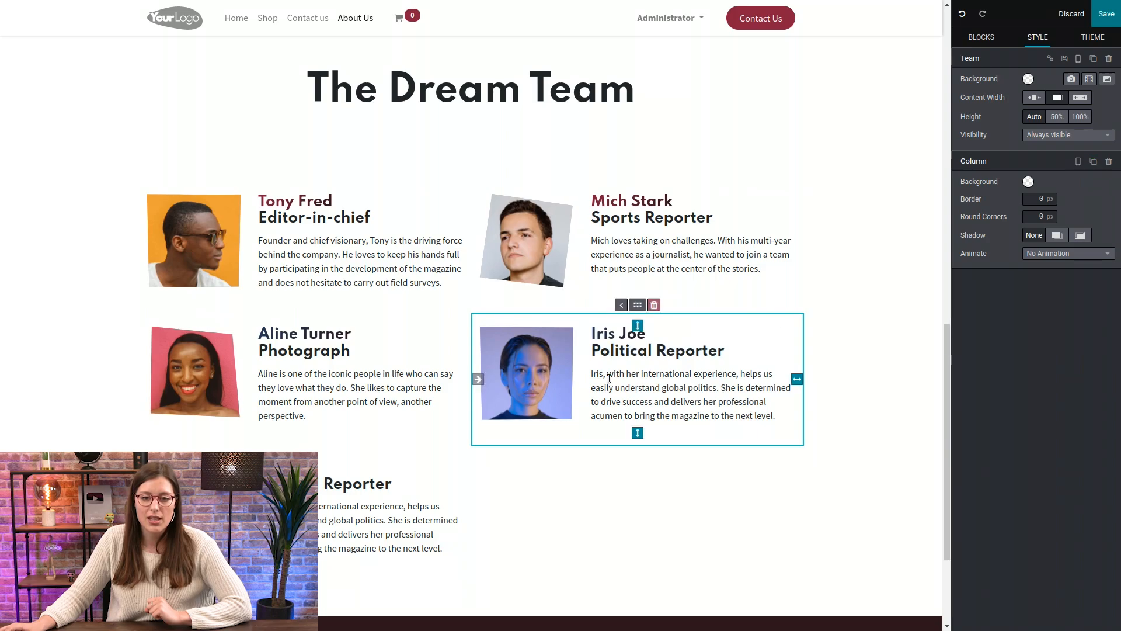
scroll(500, 408, down, 3)
scroll(423, 307, up, 2)
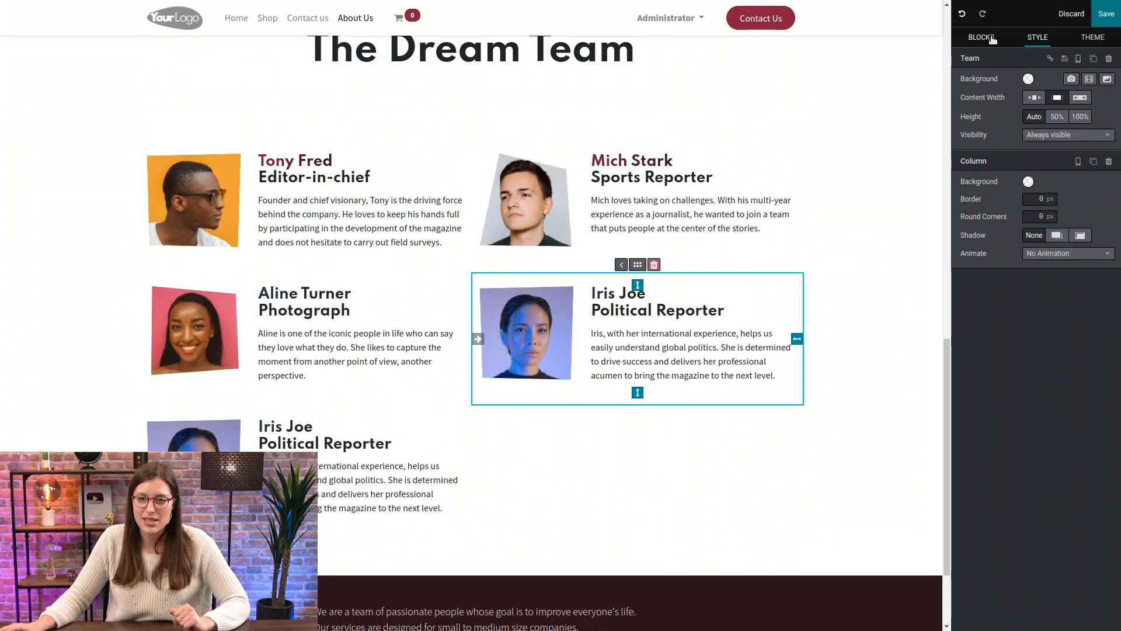
Add a Title block beneath the Team block and set its heading to "Where To Find Us?".
click(982, 37)
scroll(1036, 320, up, 1)
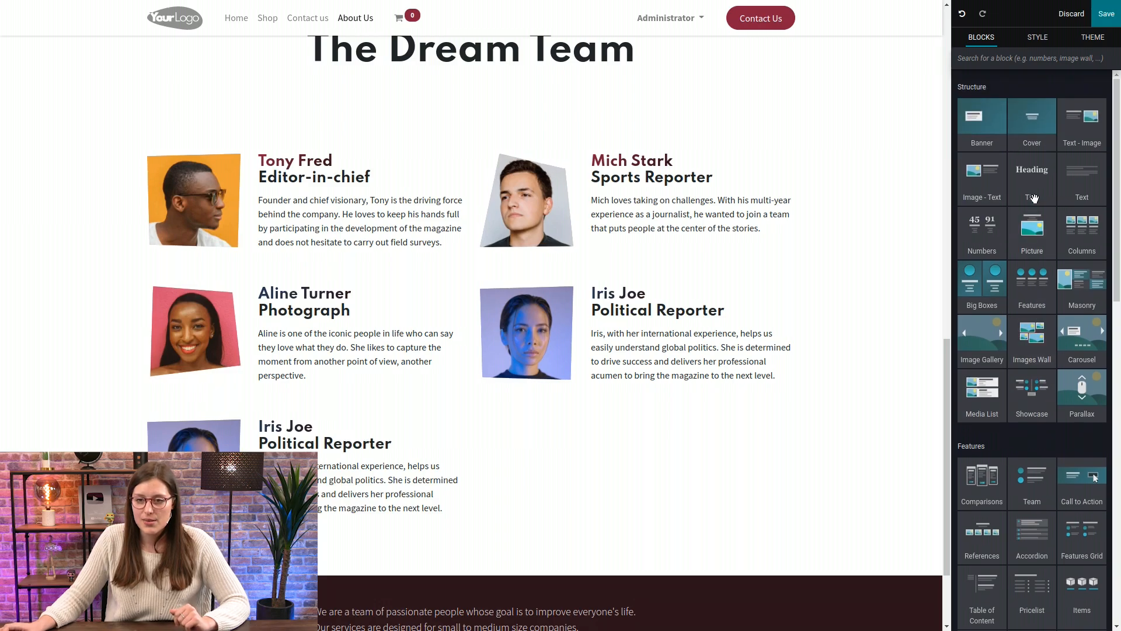
drag(1034, 201, 458, 522)
triple_click(472, 402)
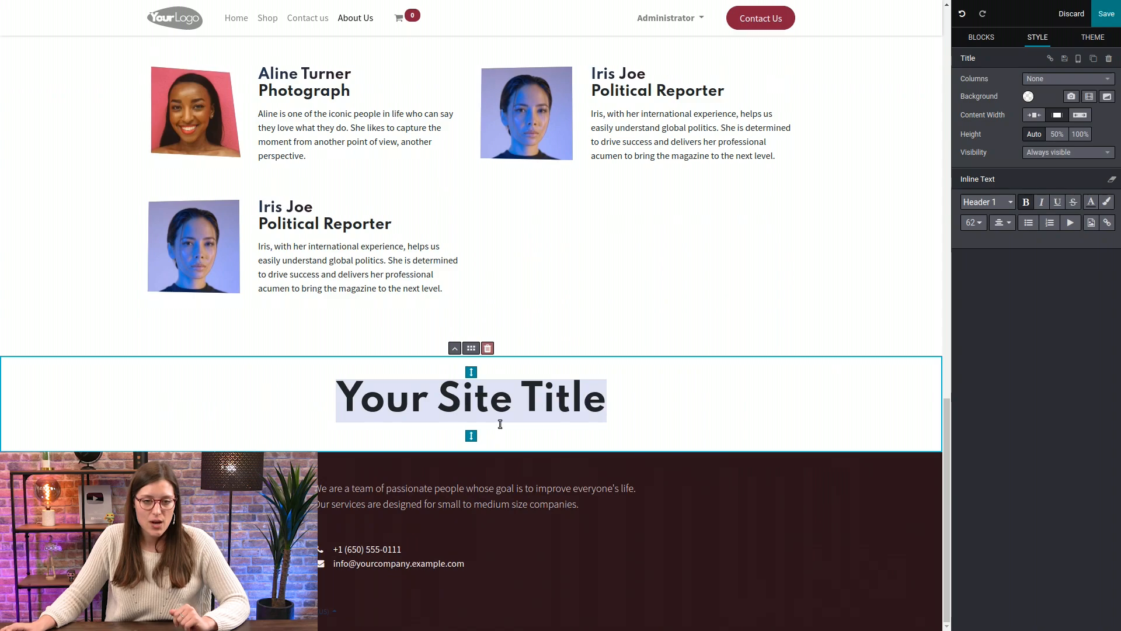
text(Where)
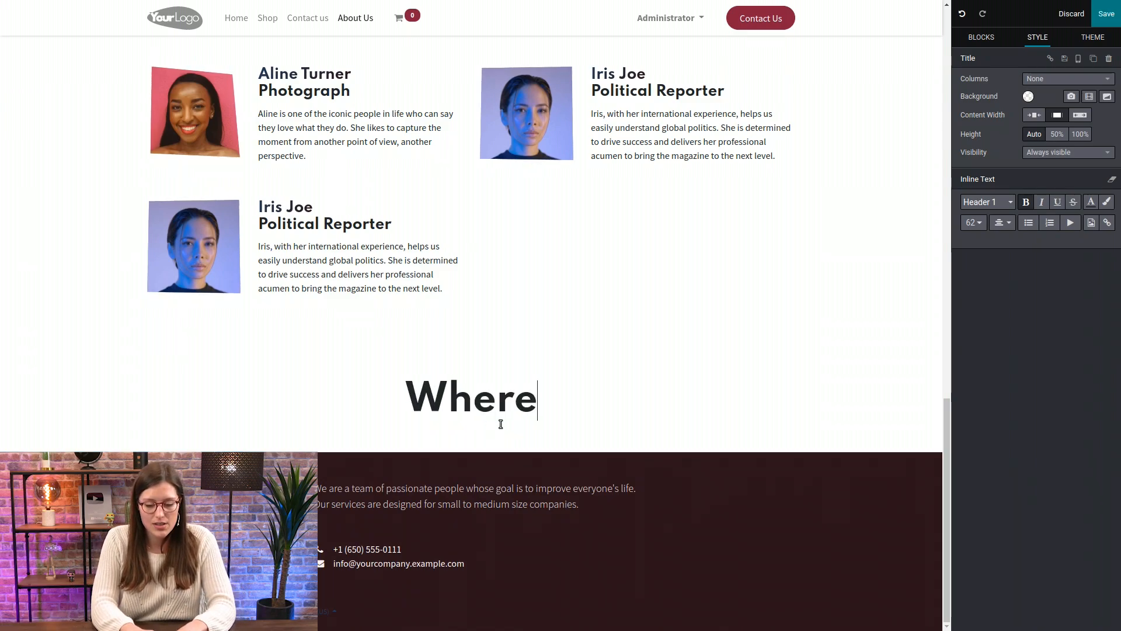
text(To Fi)
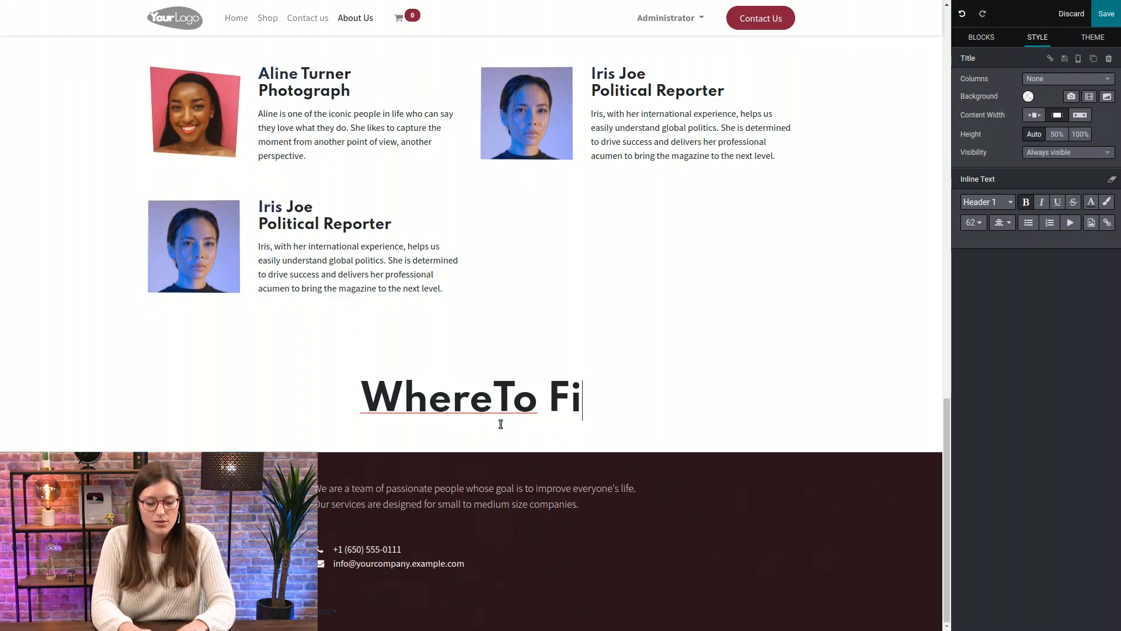
text(nd Us?)
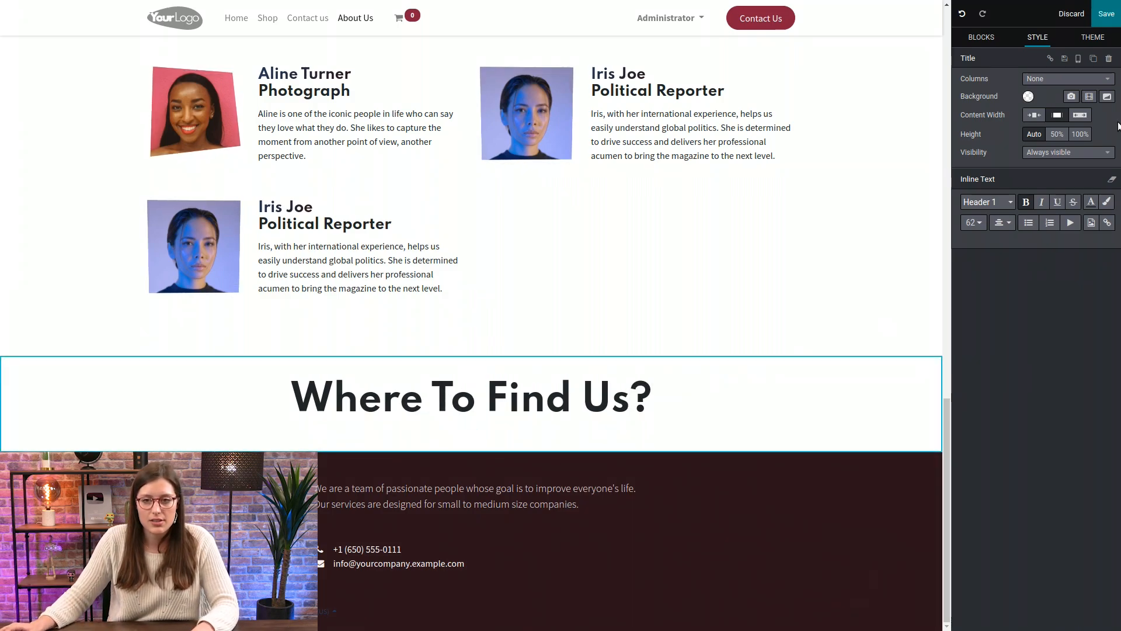
Add a Map block below the "Where To Find Us?" title and set its height to 50%.
click(997, 38)
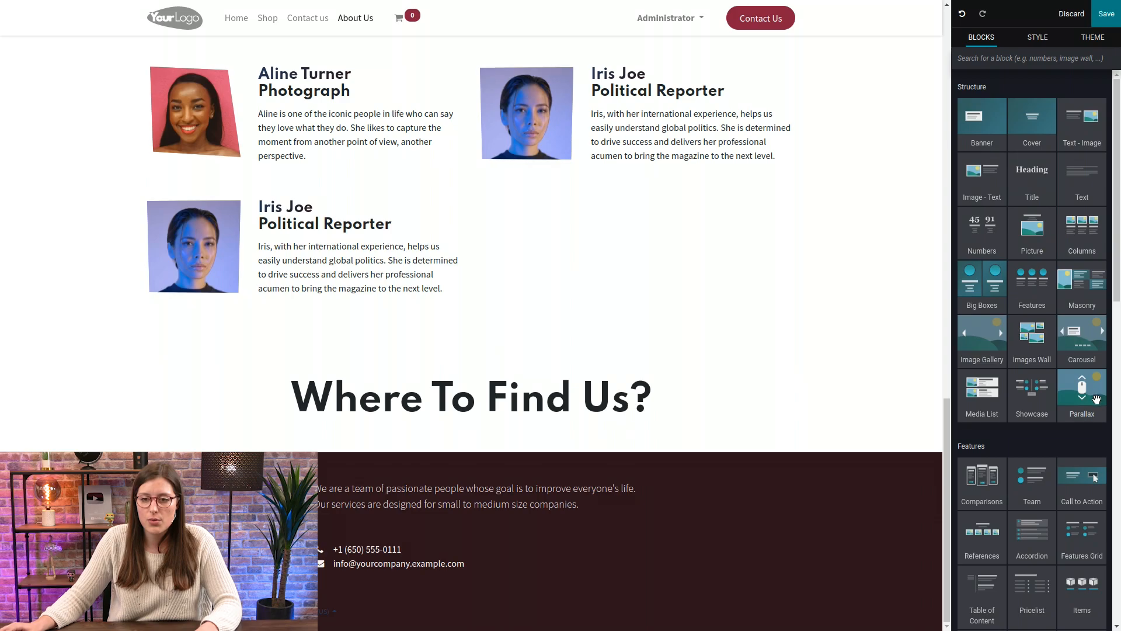
scroll(1086, 403, down, 7)
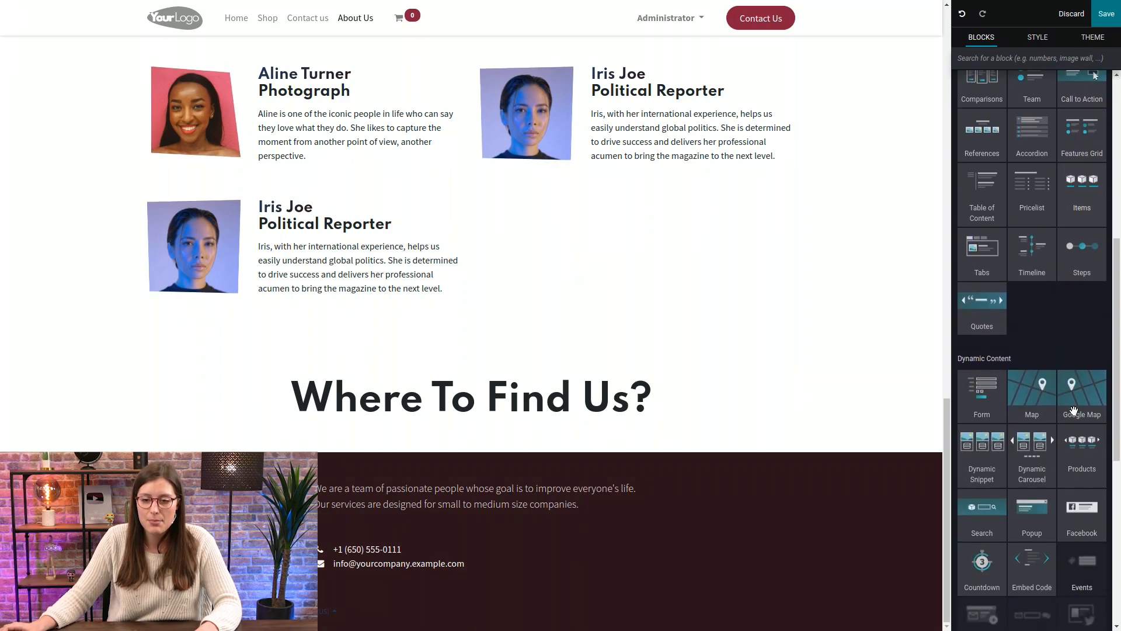
drag(1027, 400, 490, 464)
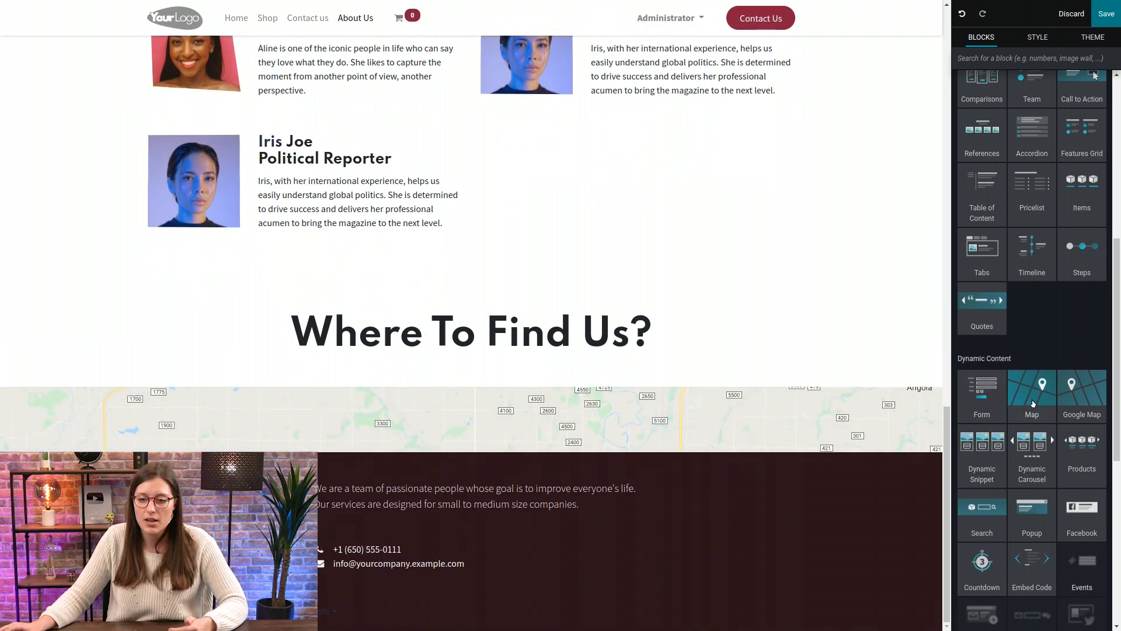
click(434, 463)
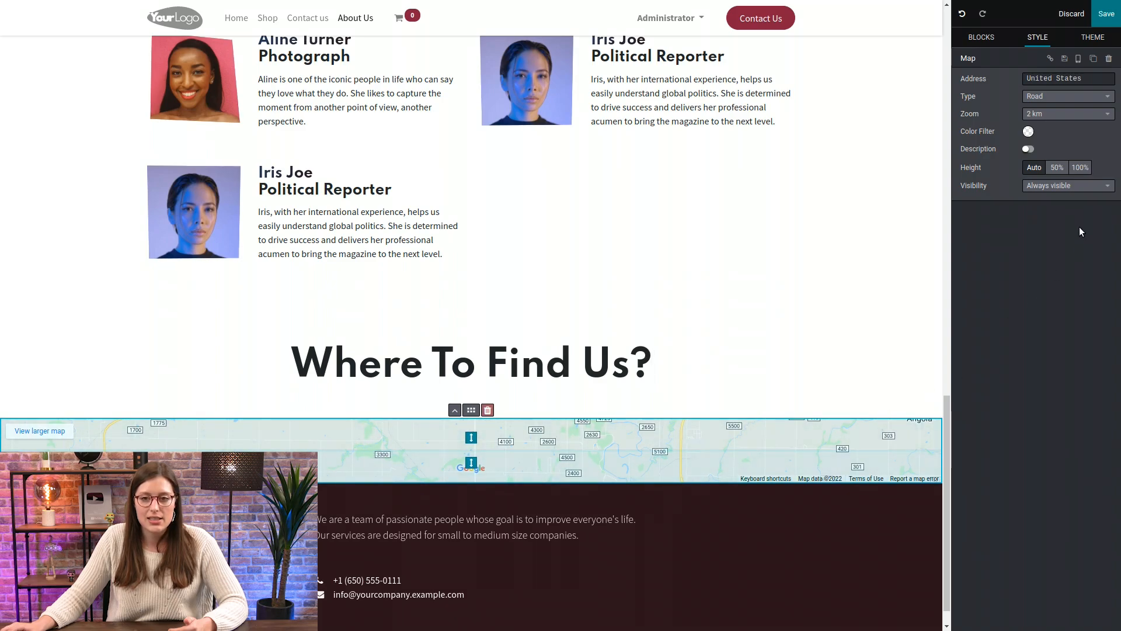
click(1056, 169)
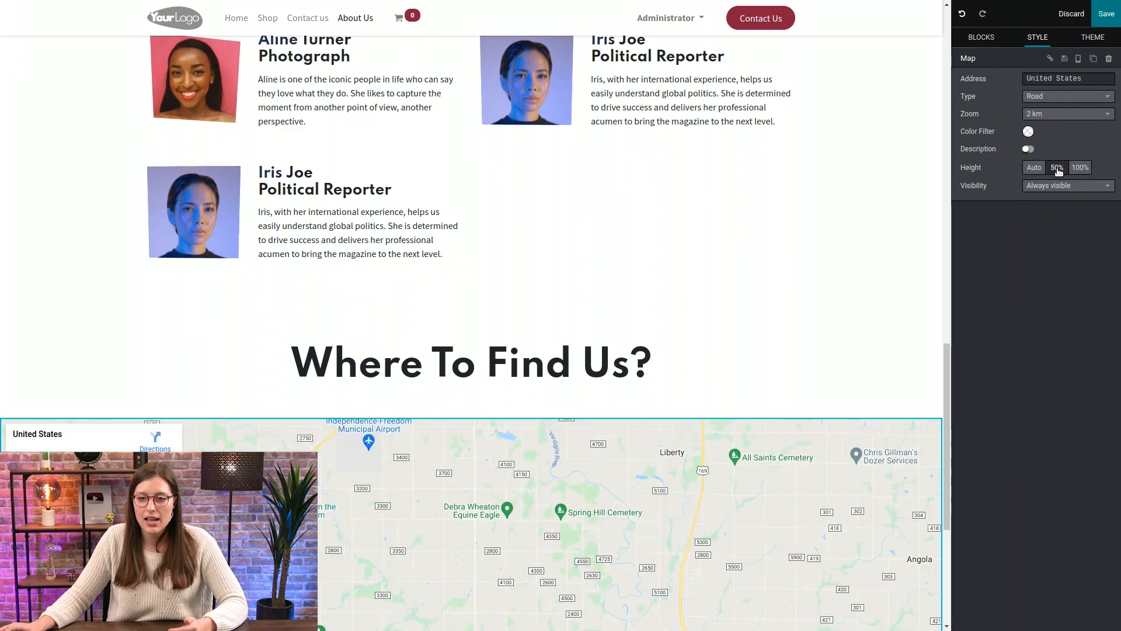
scroll(726, 483, down, 4)
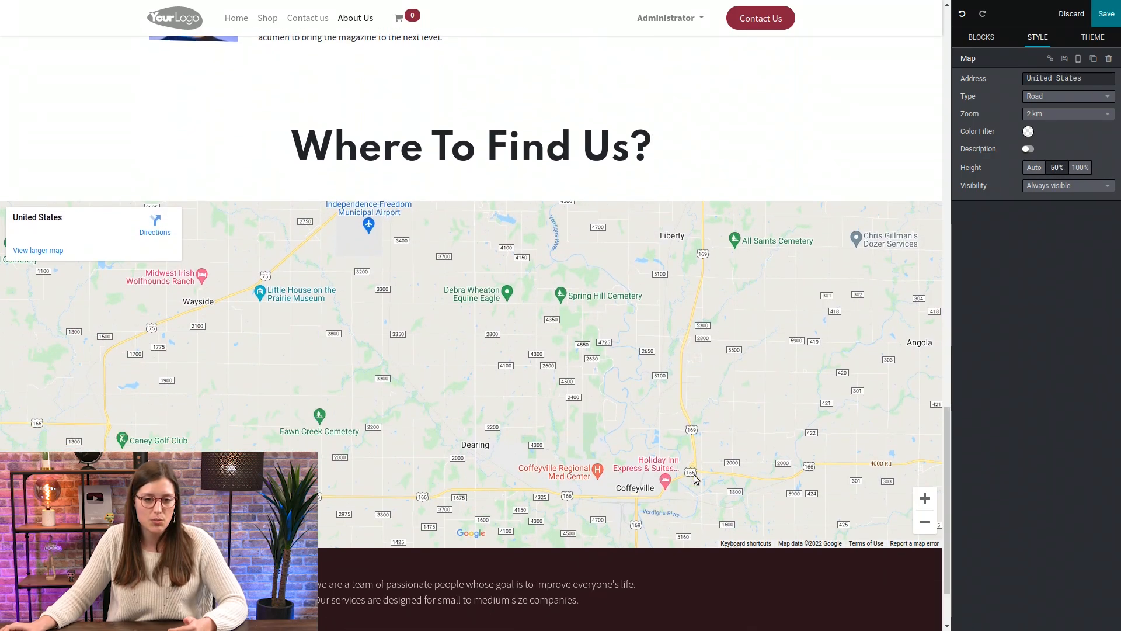
Try the Satellite type and the automatic height on the map, and return to Road and 50%.
click(1090, 98)
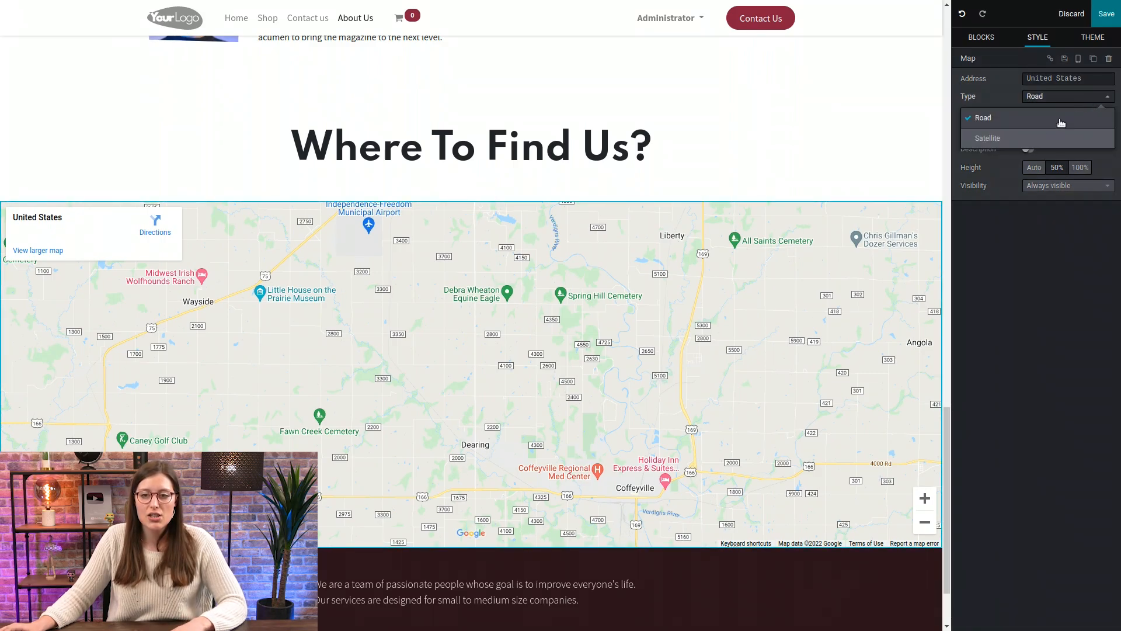
click(1023, 139)
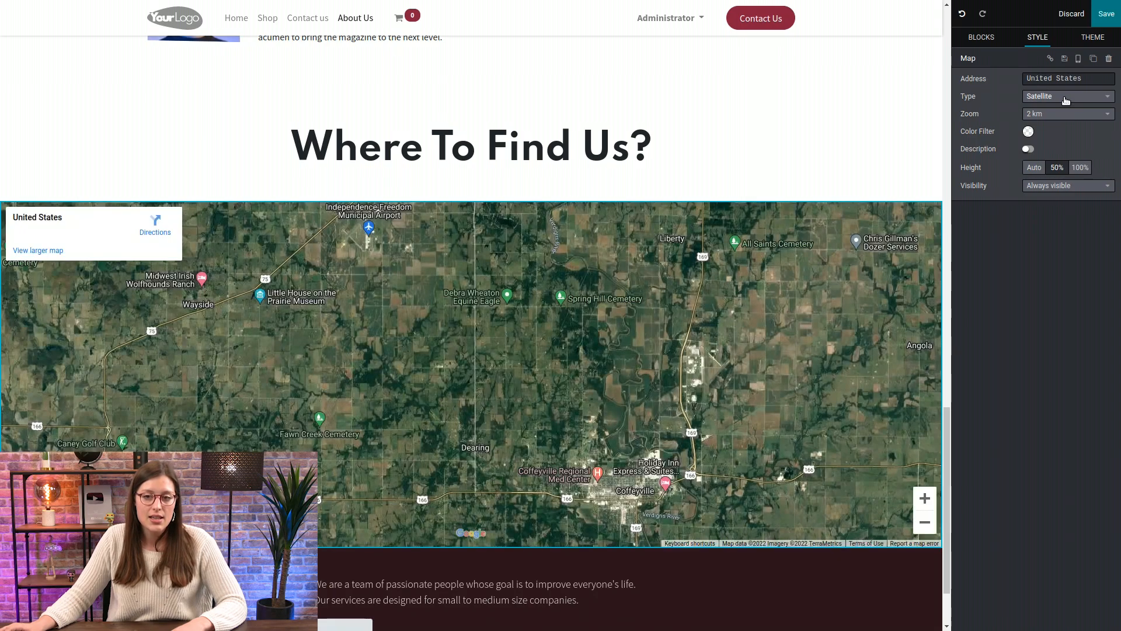
click(1066, 98)
click(983, 118)
click(1033, 167)
click(1057, 167)
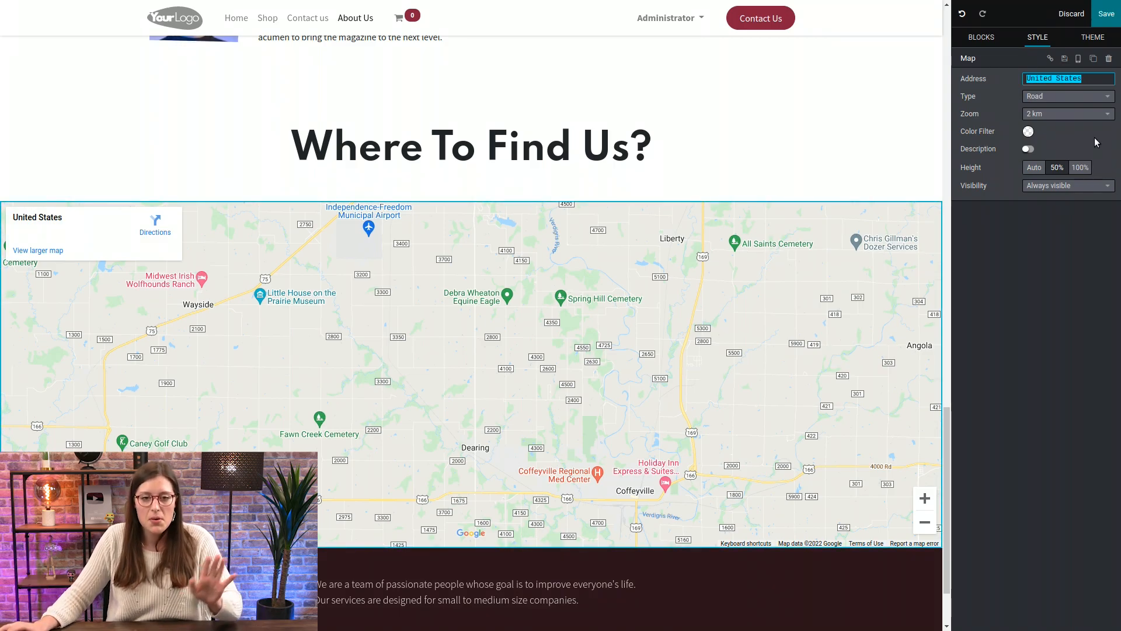
Set the map's address to the company's street address and its zoom to 1 km.
text(Rue des Bourlottes 9)
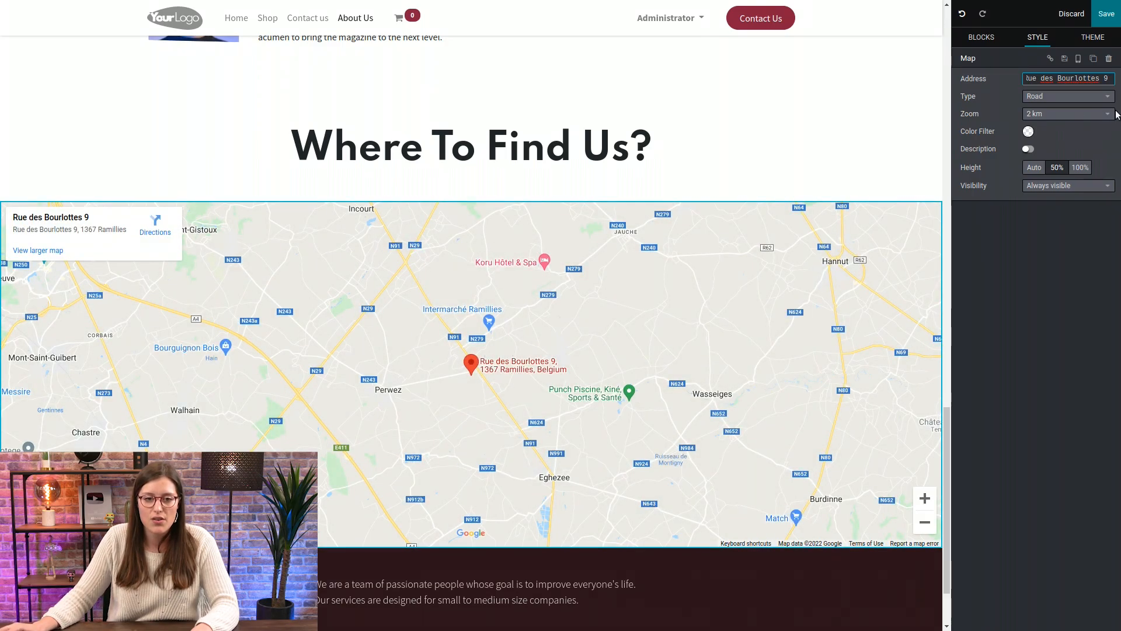
click(1101, 116)
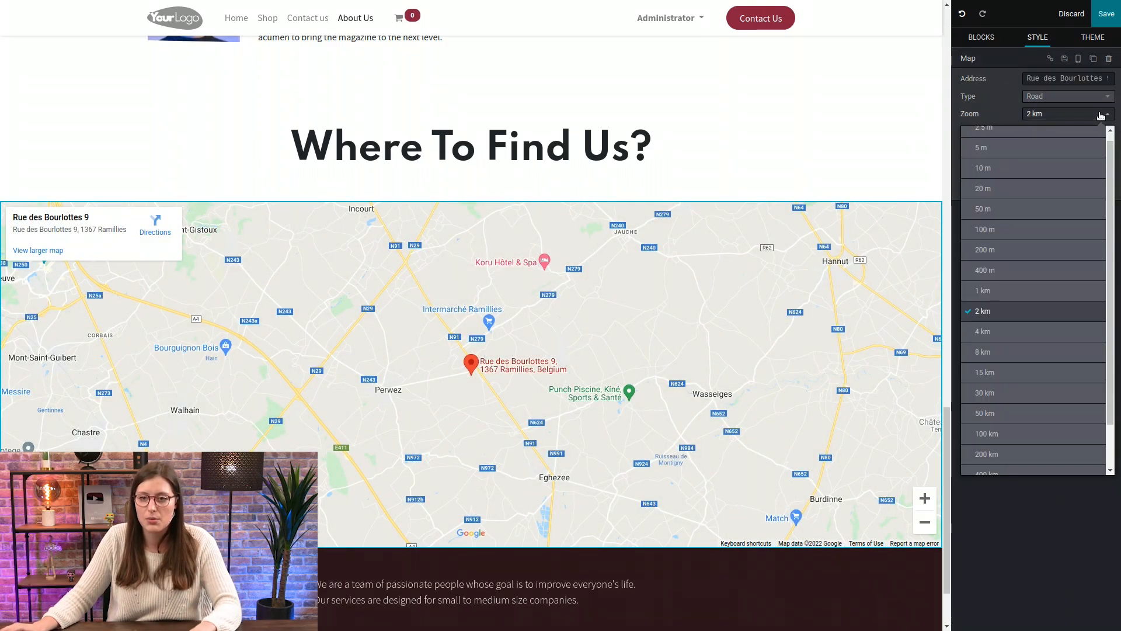
click(1023, 292)
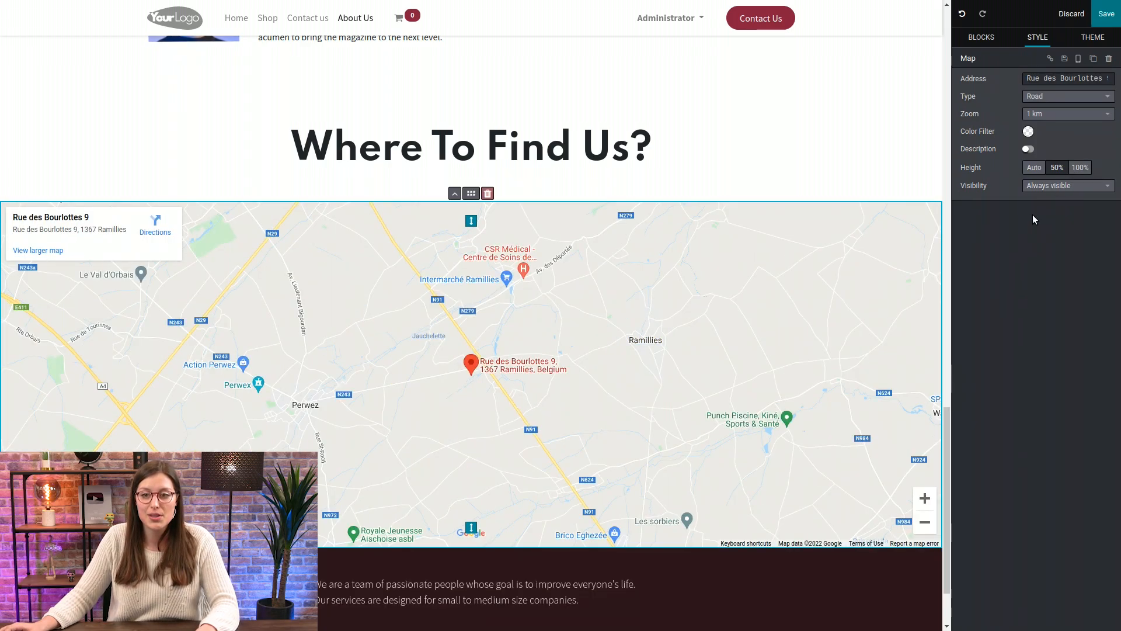
scroll(794, 254, down, 2)
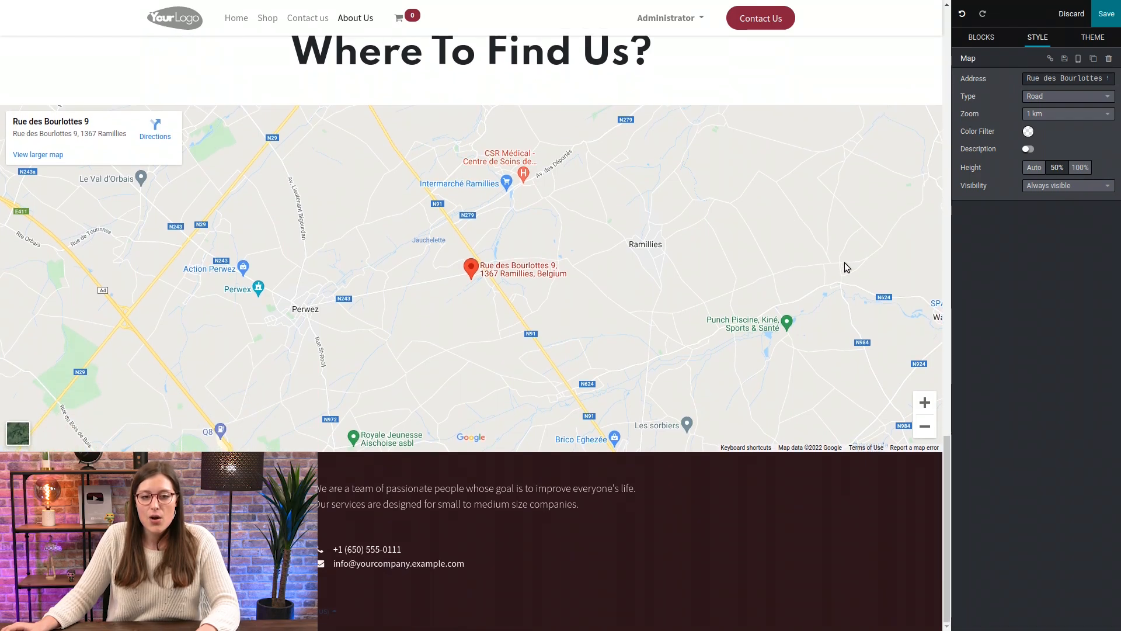
Add a Social Media inner content block to the footer, directly above the phone number.
scroll(935, 127, up, 3)
click(992, 38)
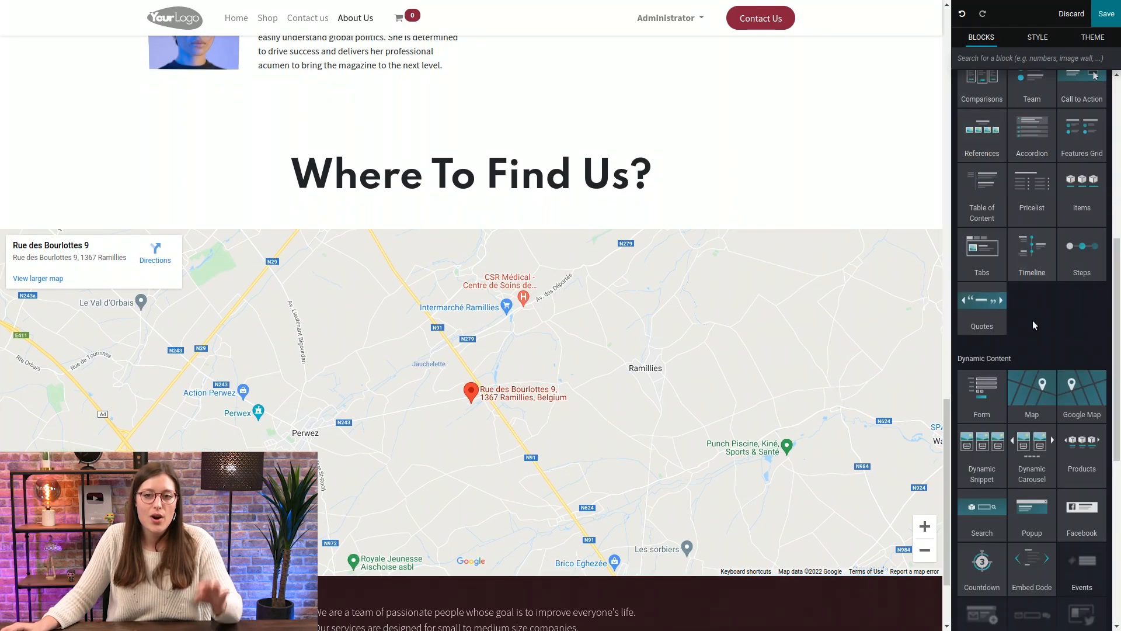
scroll(981, 400, down, 6)
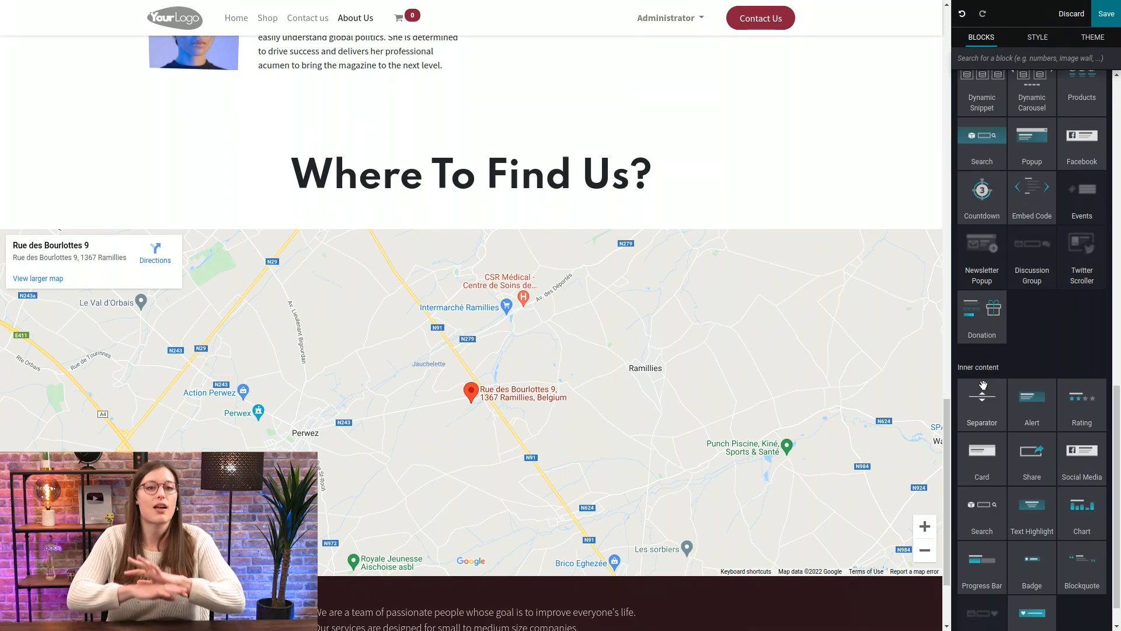
scroll(1013, 364, down, 1)
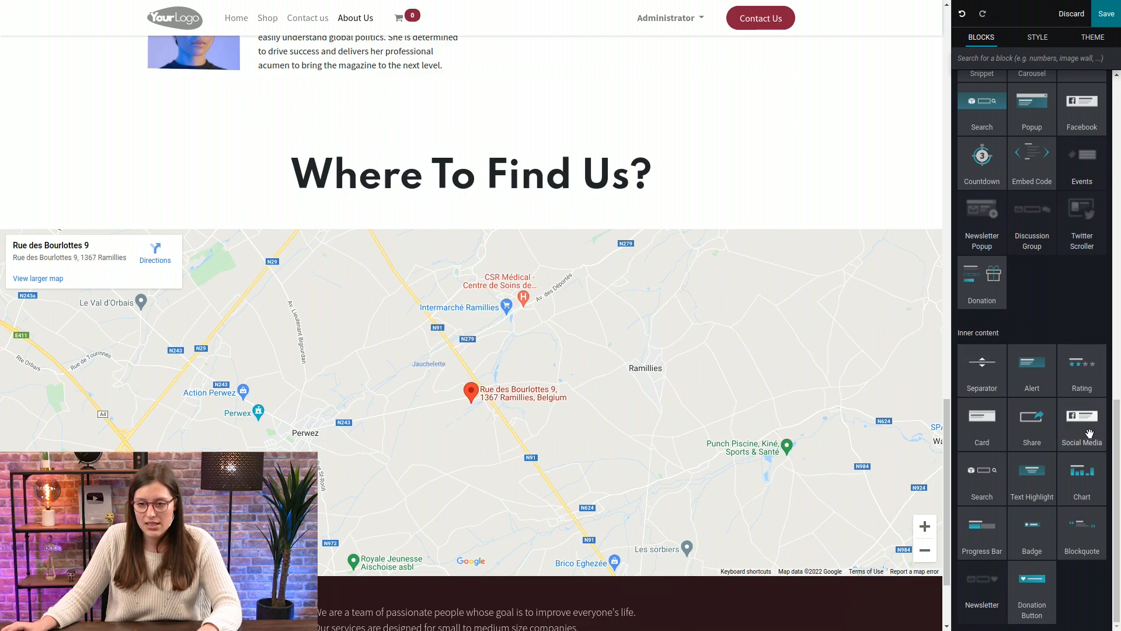
scroll(696, 517, down, 2)
scroll(668, 533, up, 1)
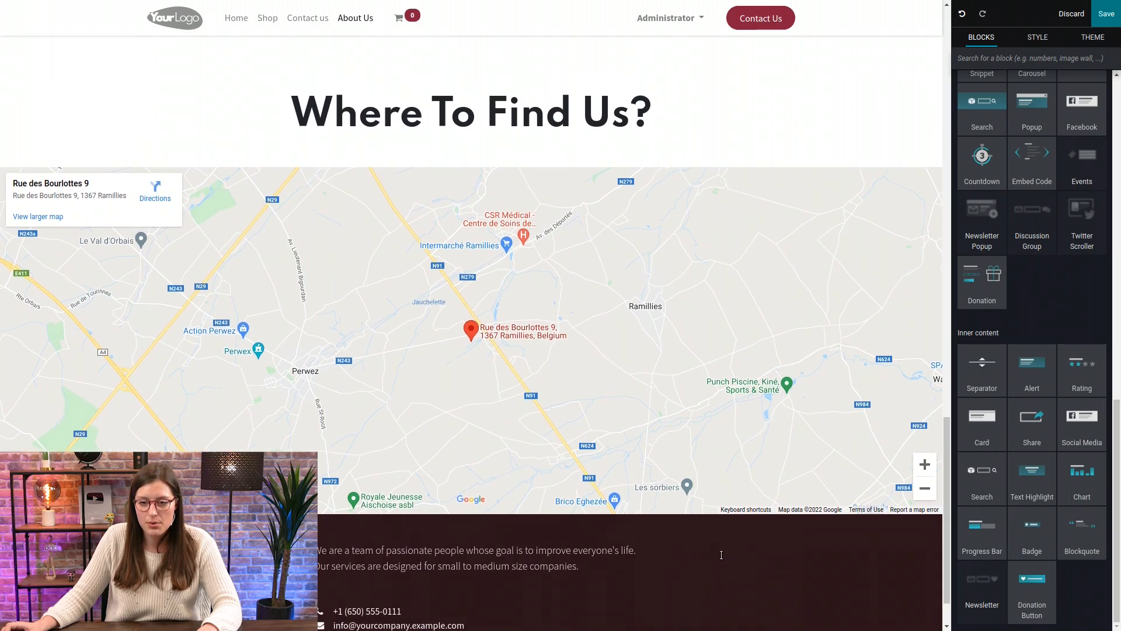
scroll(723, 548, down, 1)
drag(1102, 426, 420, 576)
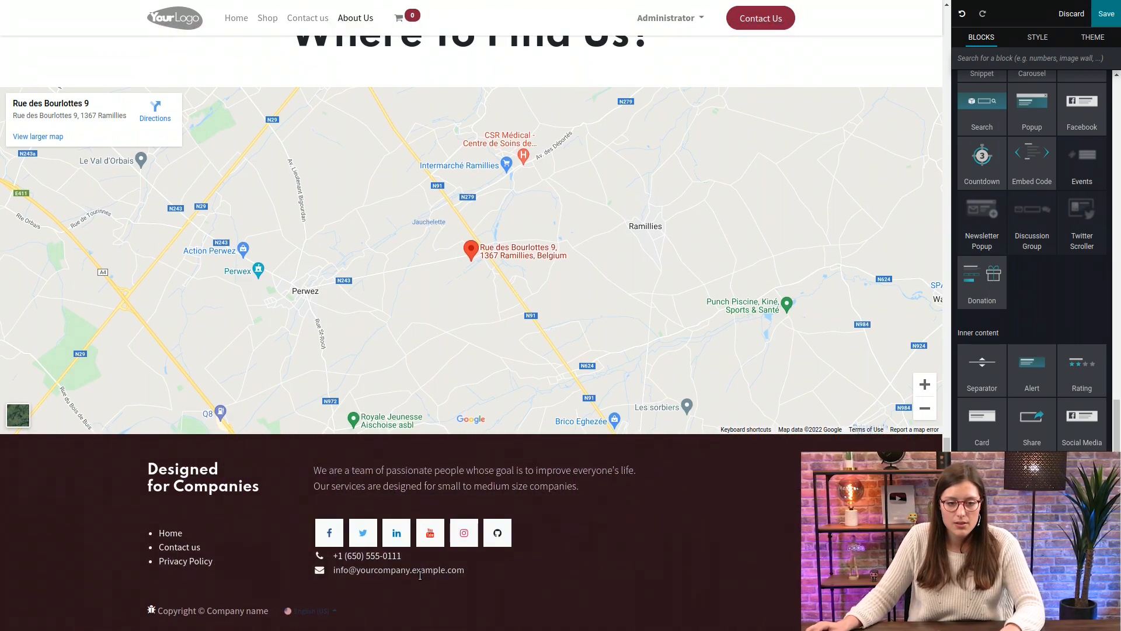
Move the footer's Social Media block below the e-mail line.
click(420, 517)
click(442, 532)
click(542, 535)
drag(458, 507, 452, 568)
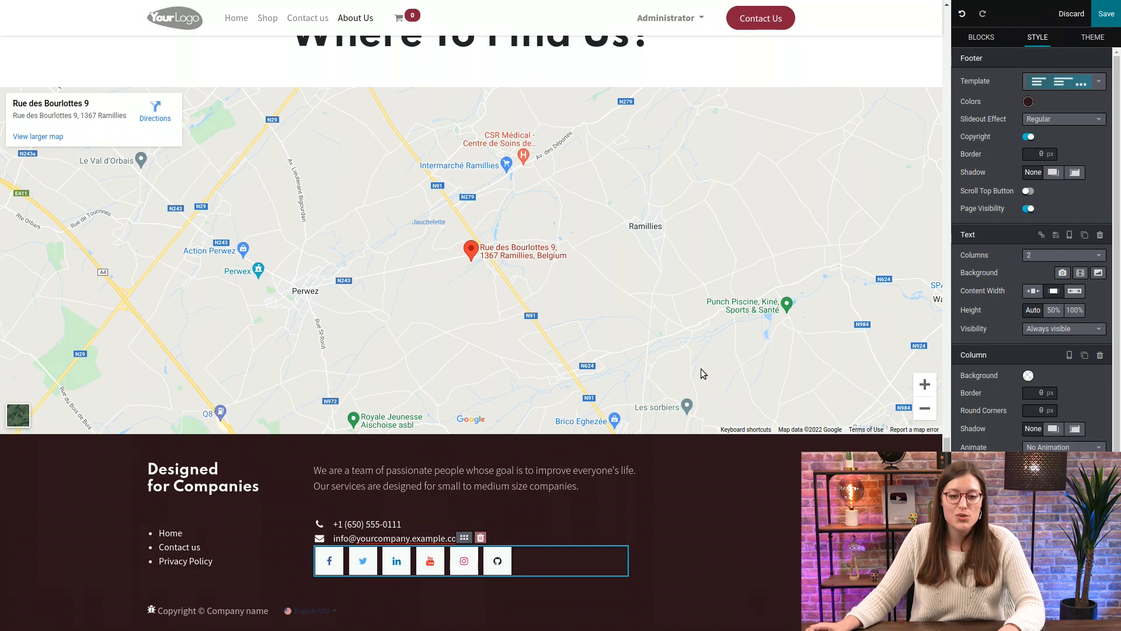
scroll(707, 373, up, 1)
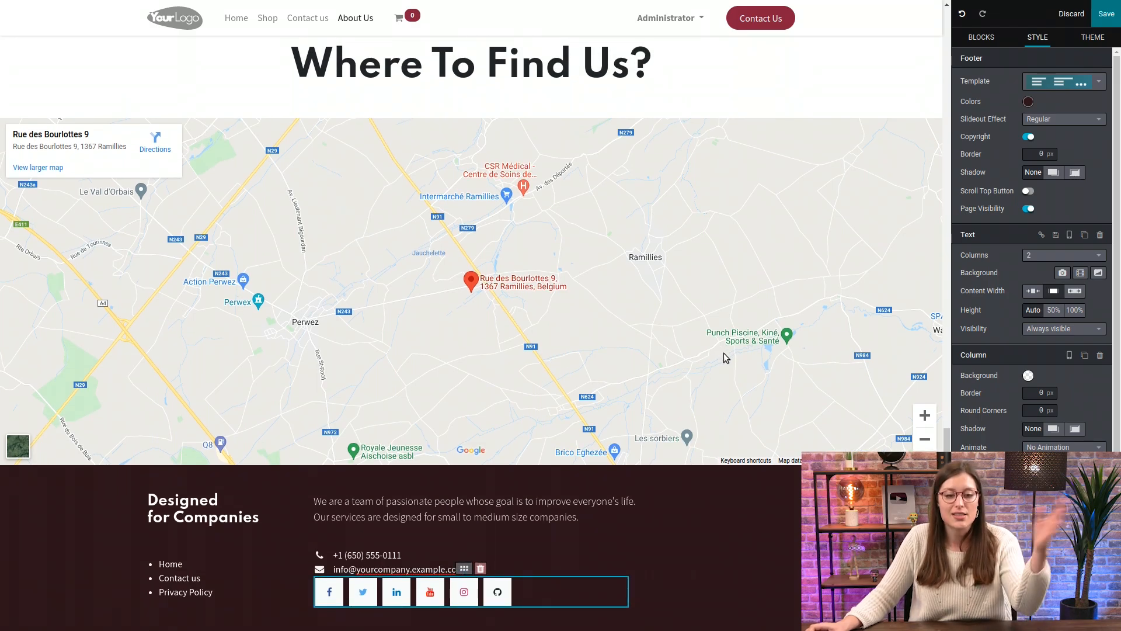
Save the edits made to the About Us page and its footer, and leave the website editor.
scroll(734, 235, up, 20)
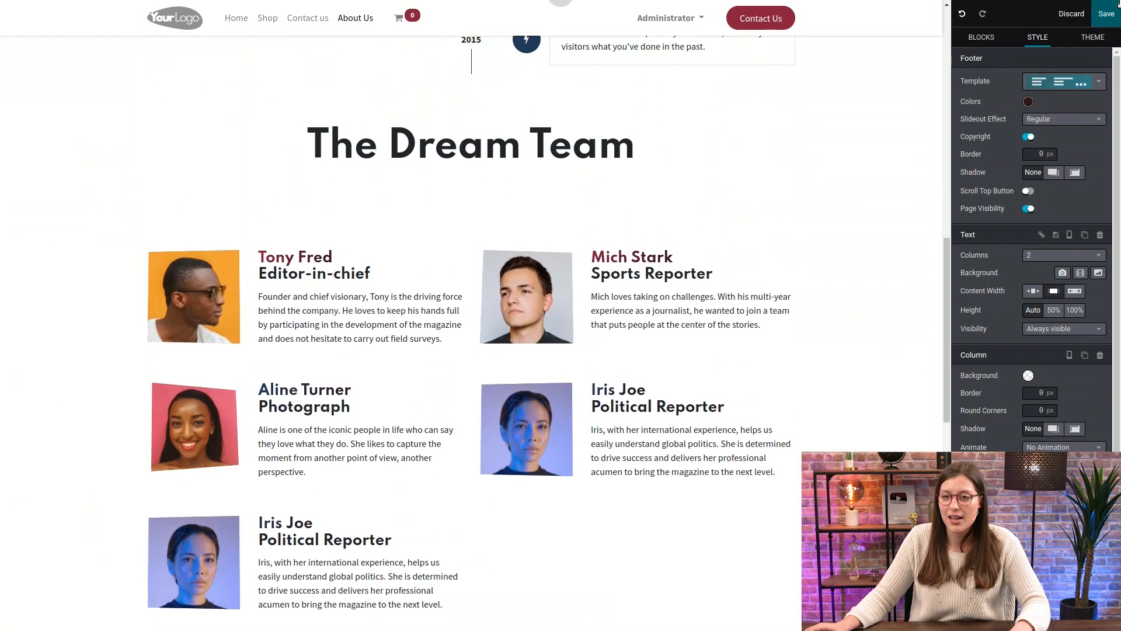
click(1108, 16)
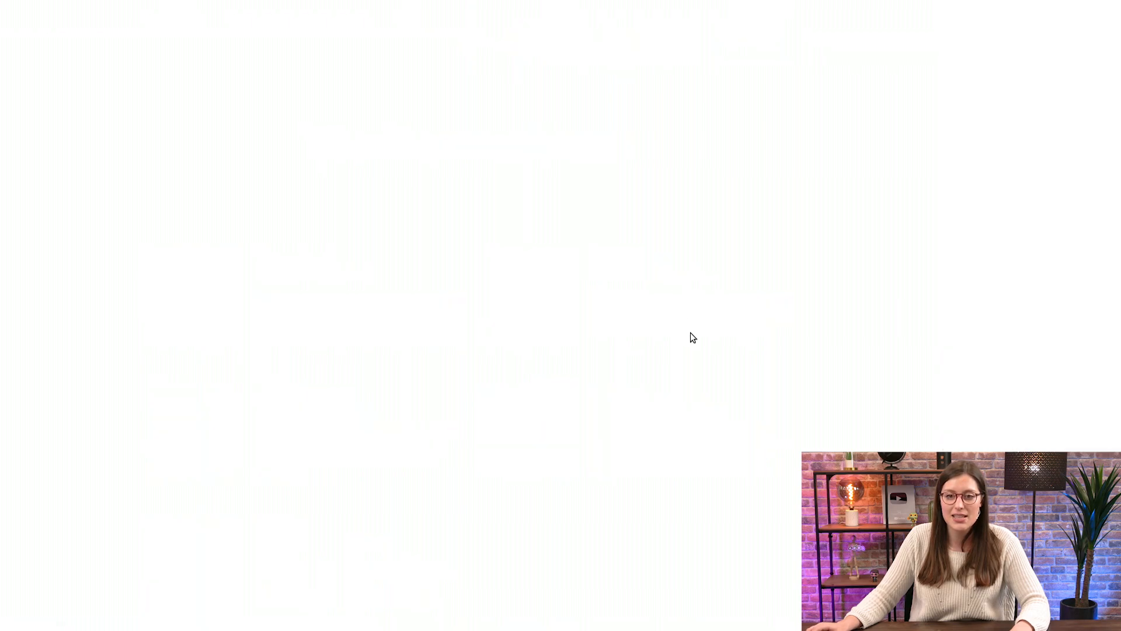
Review the saved About Us page from the cover through the text-image, timeline, team and map sections down to the footer's social media links.
scroll(716, 337, down, 10)
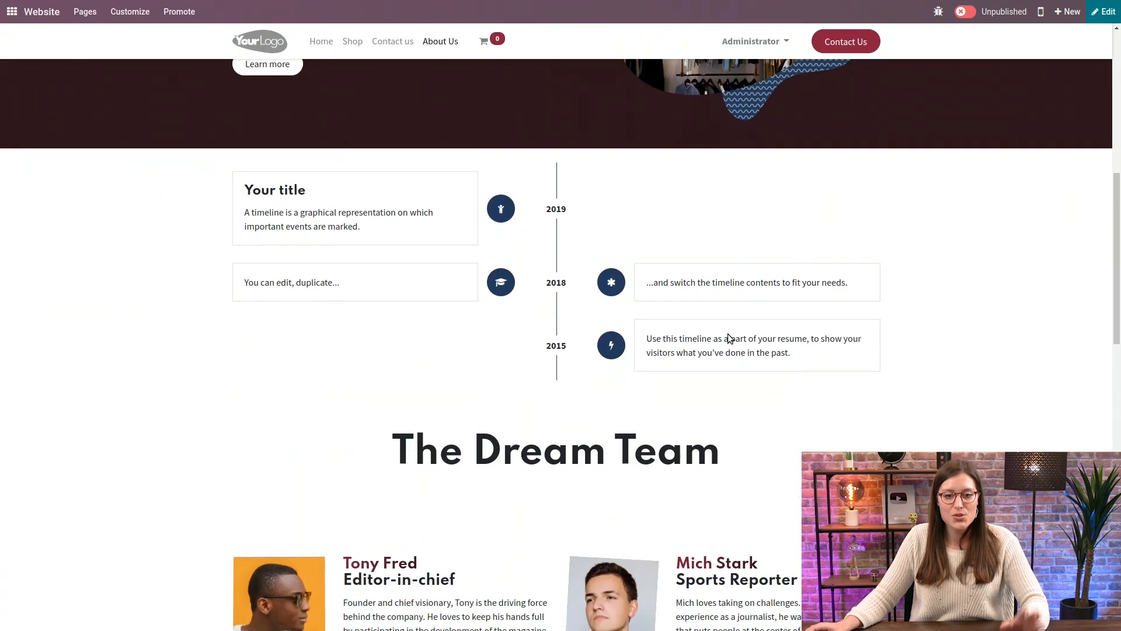
scroll(759, 331, up, 10)
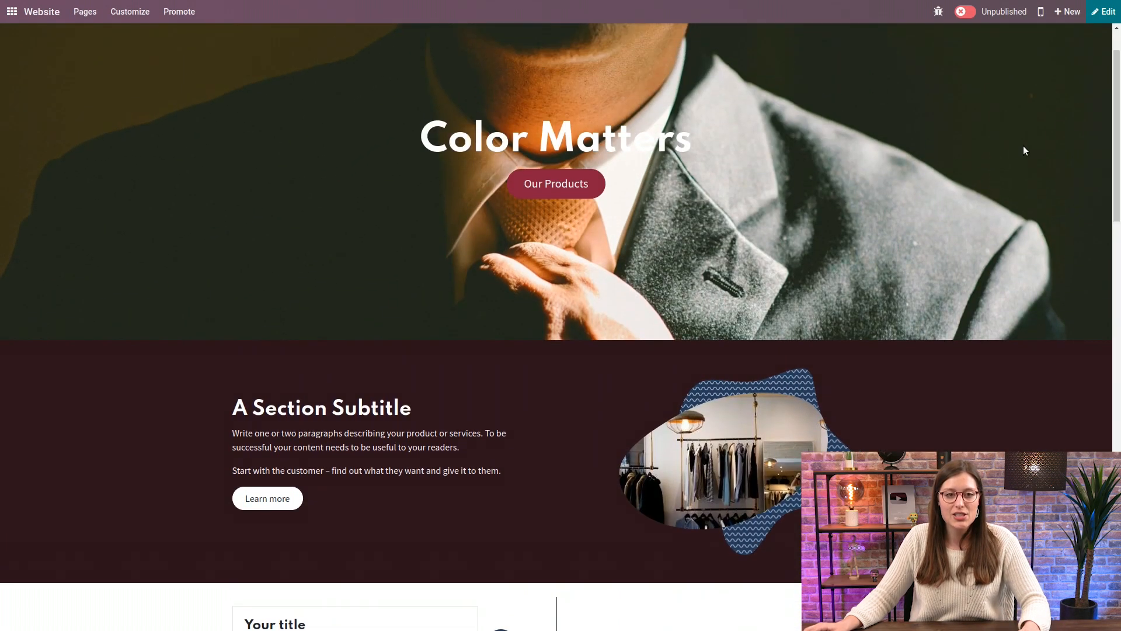
scroll(418, 152, up, 2)
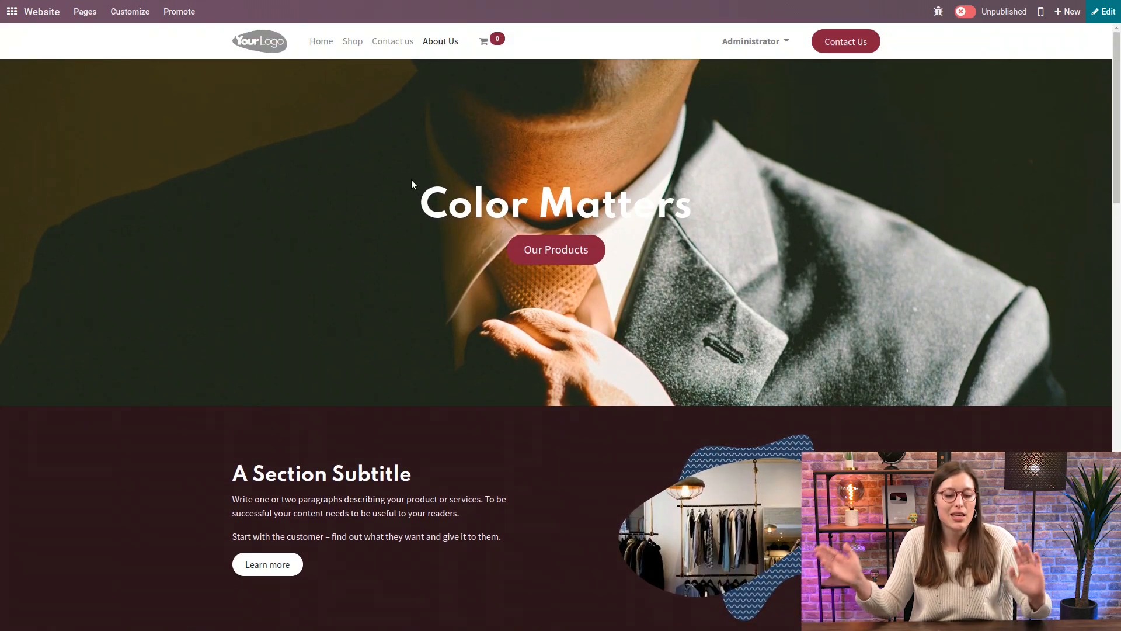
scroll(767, 217, down, 5)
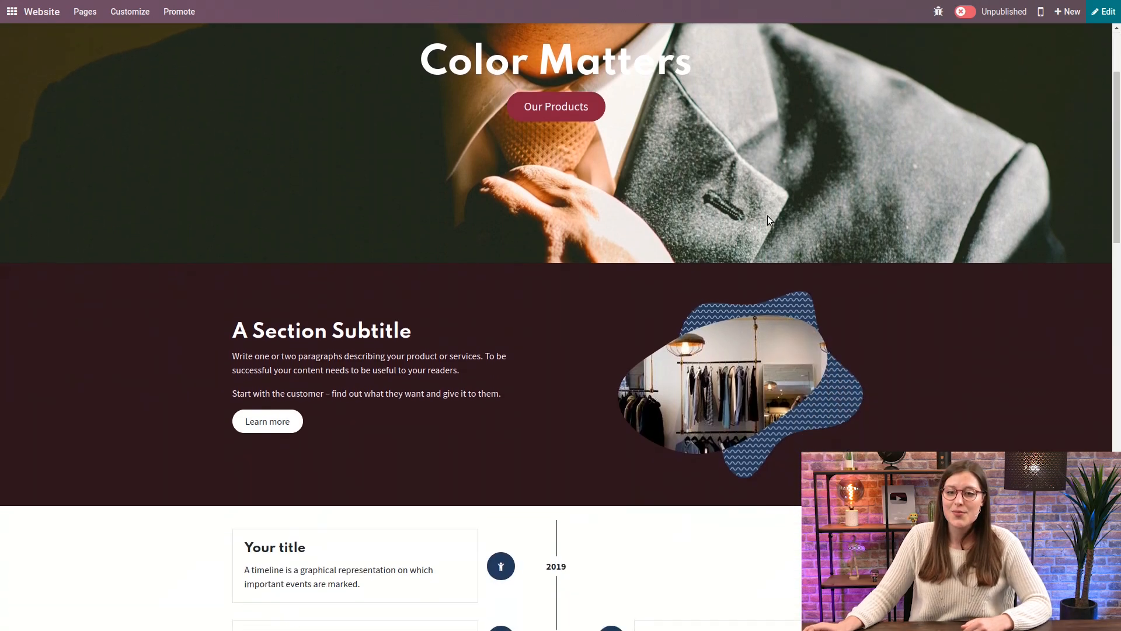
scroll(767, 215, down, 8)
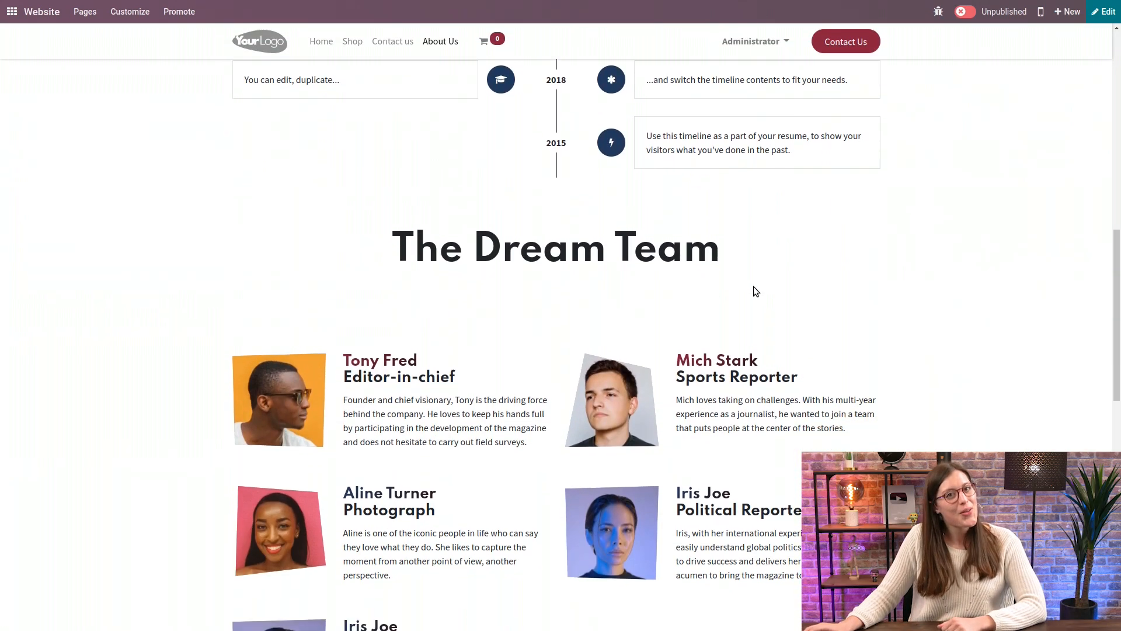
scroll(750, 269, down, 9)
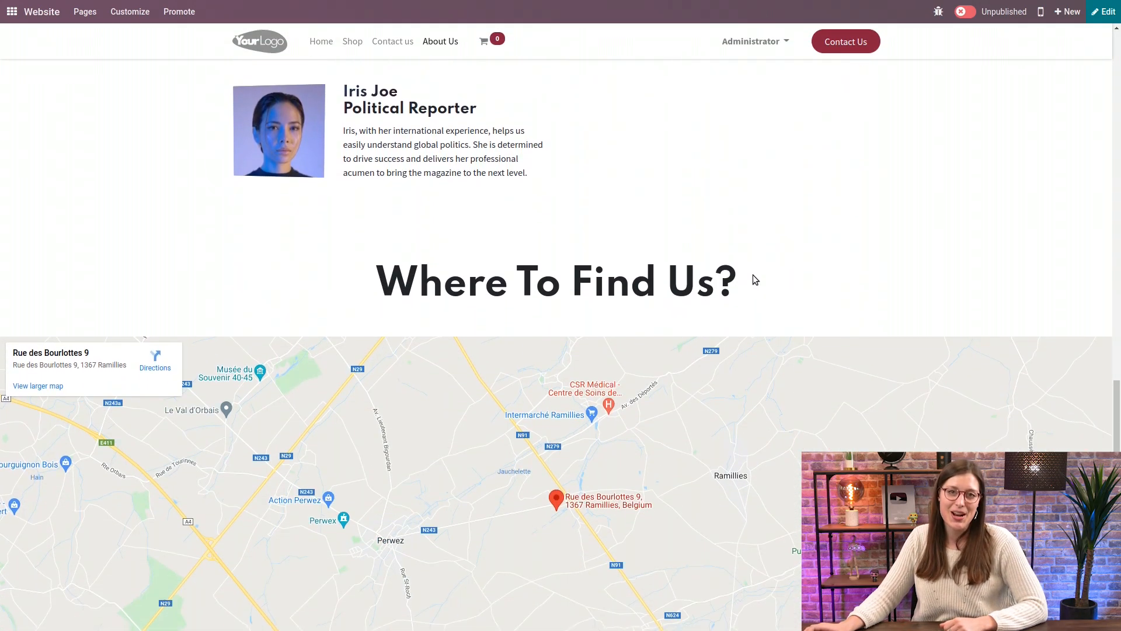
scroll(786, 280, down, 3)
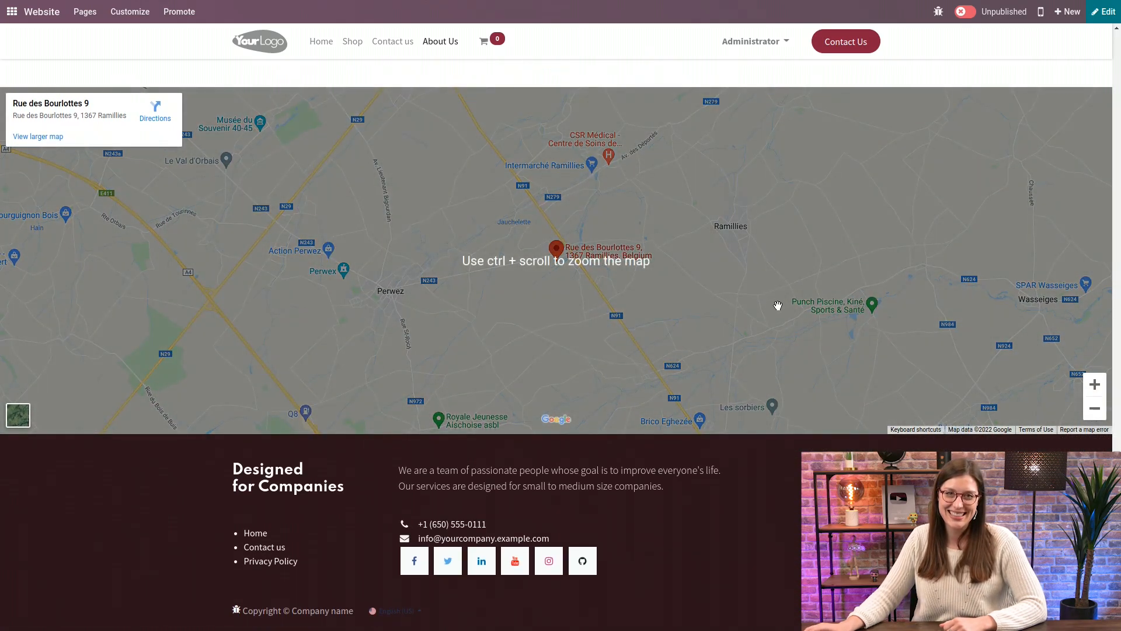